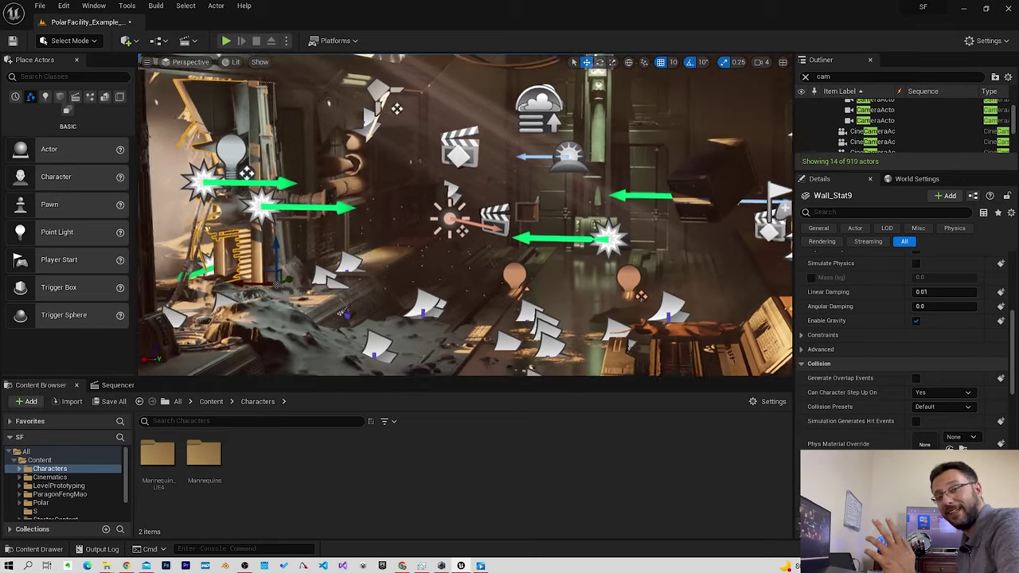
Drag a Cine Camera Actor from the Quickly Add Cinematic list into the level and select it.
left_click(134, 41)
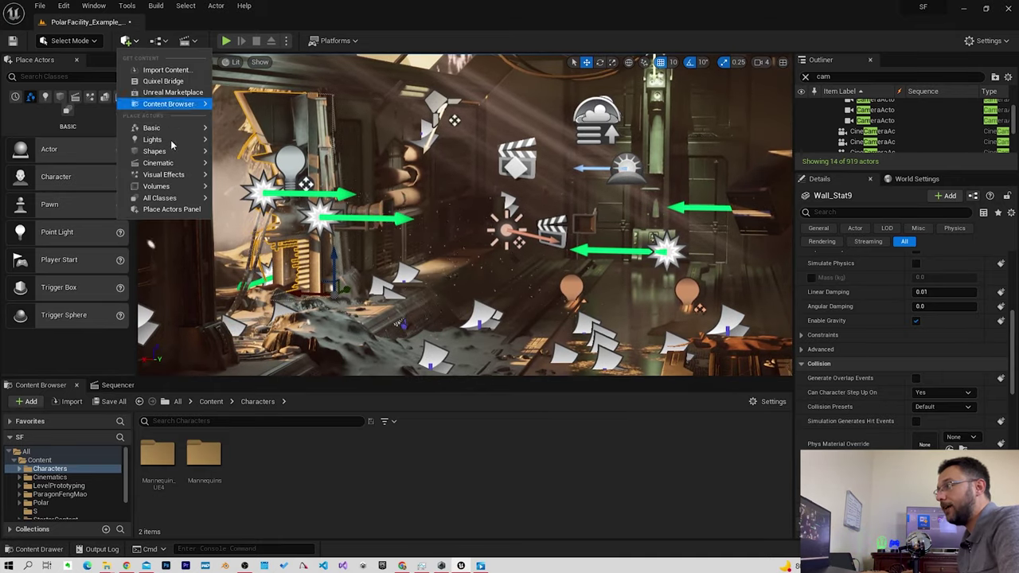
mouse_move(153, 164)
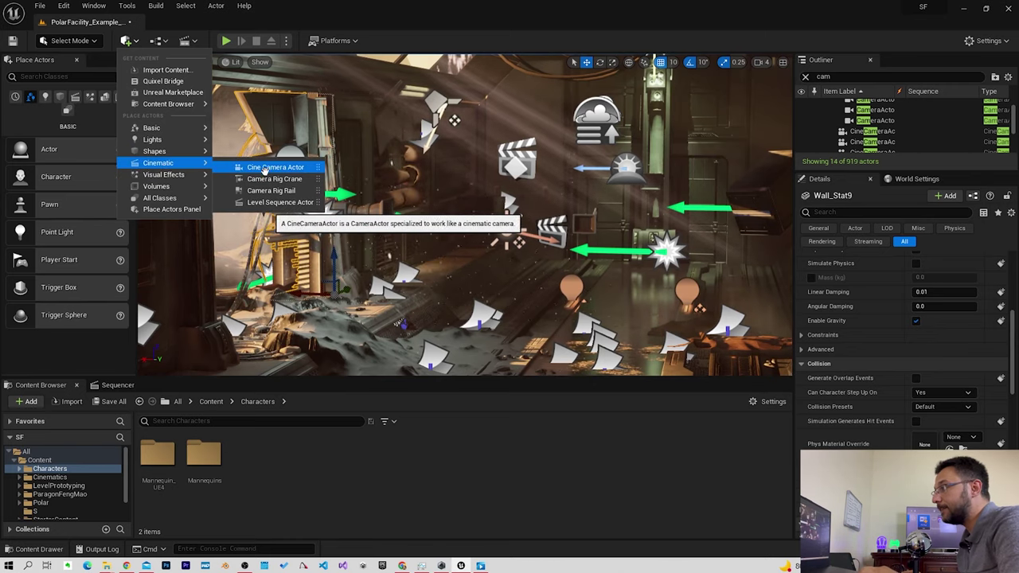
left_click_drag(294, 168, 445, 248)
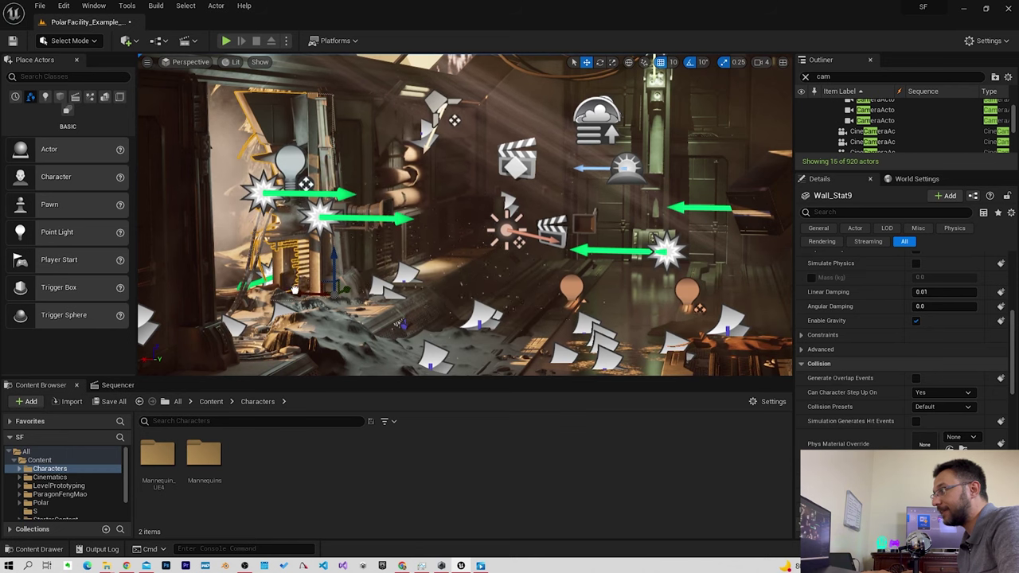
left_click(487, 343)
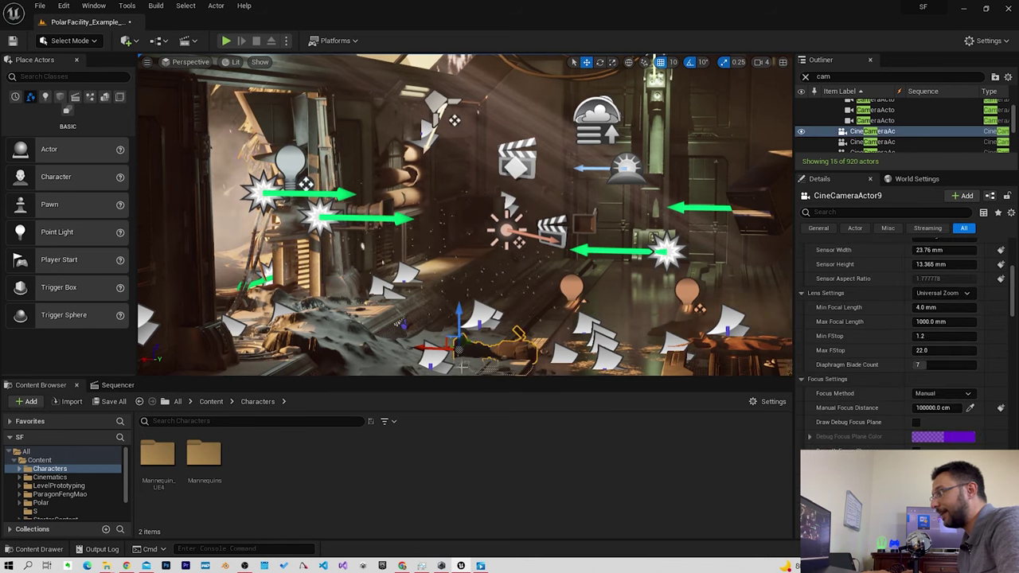
Raise the cine camera with its blue gizmo arrow, try the Cinematic Viewport, return to Default, and frame the camera.
left_click_drag(458, 298, 489, 269)
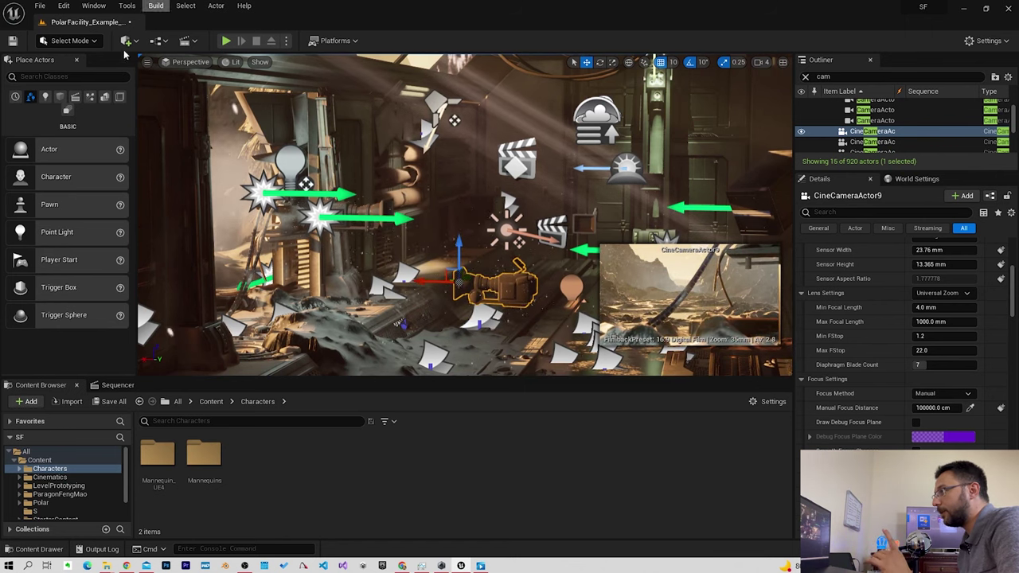
left_click(183, 63)
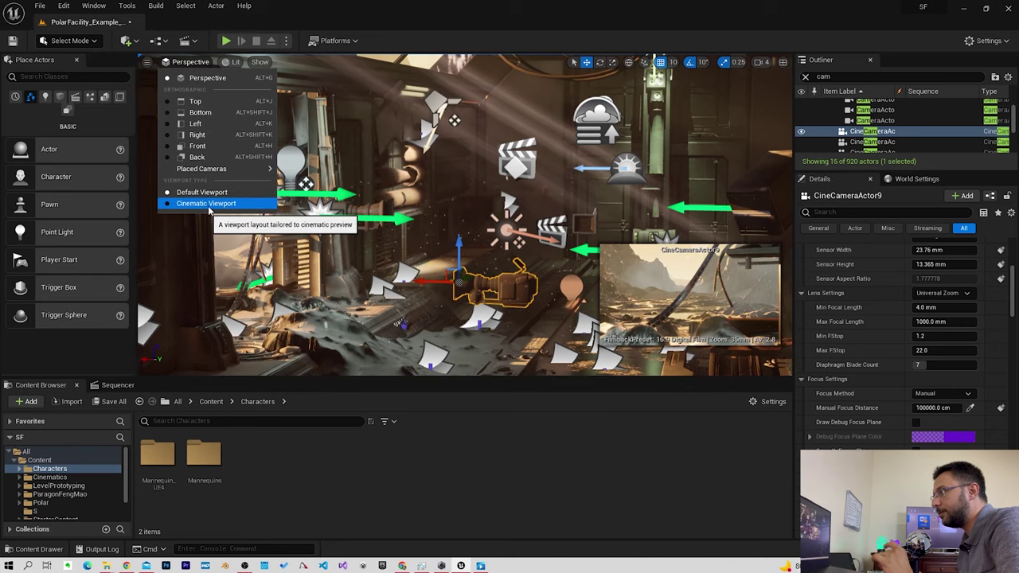
left_click(206, 204)
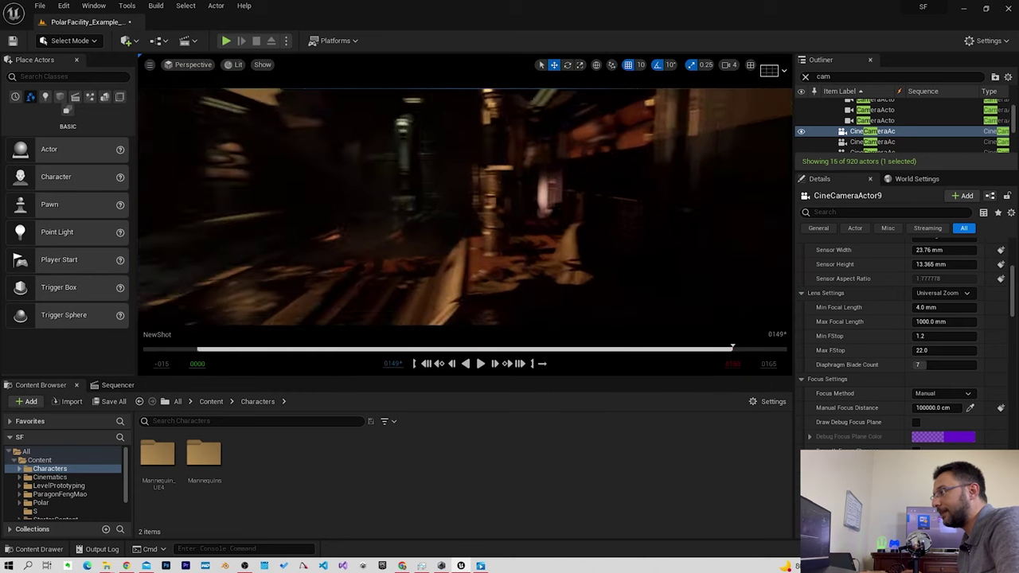
left_click(184, 63)
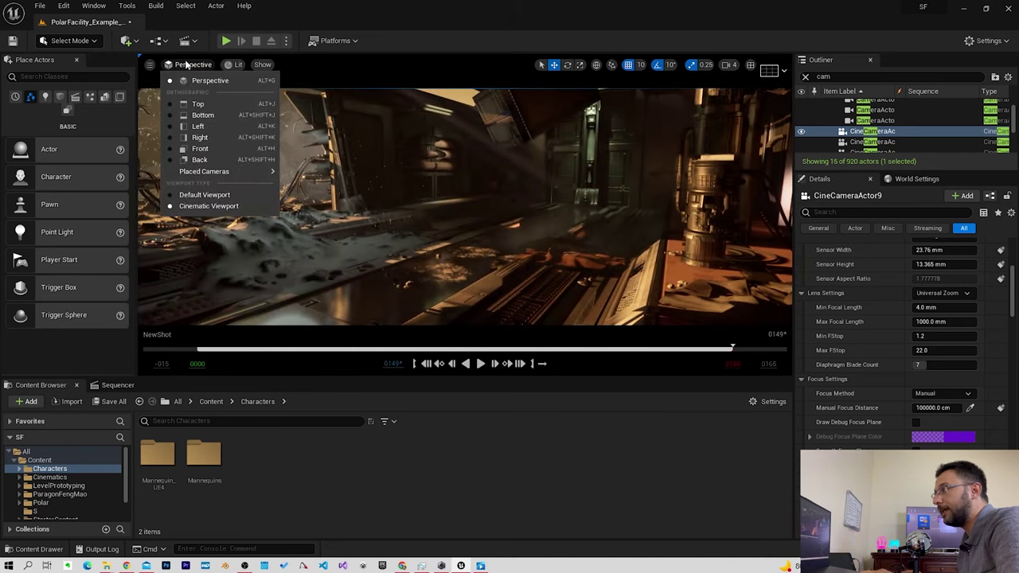
left_click(191, 195)
key("f")
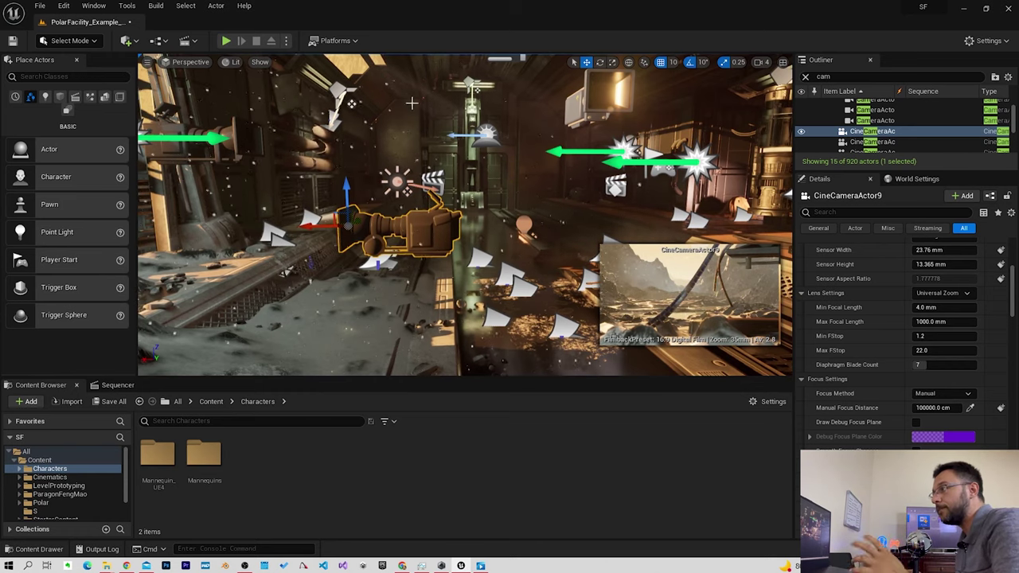
left_click(187, 63)
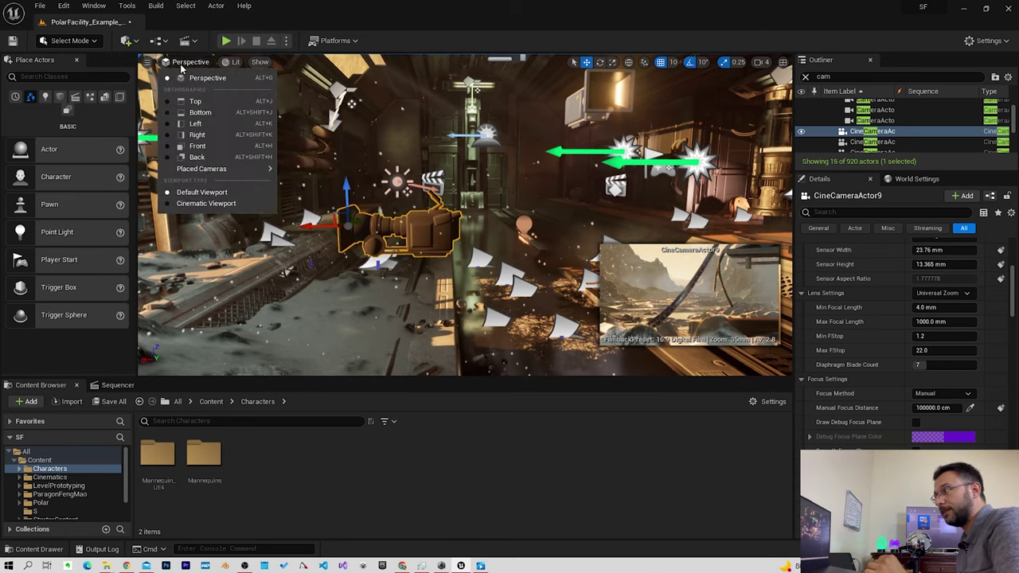
Pilot CineCameraActor9 from Placed Cameras to aim it down the corridor, then stop piloting and frame it.
mouse_move(188, 175)
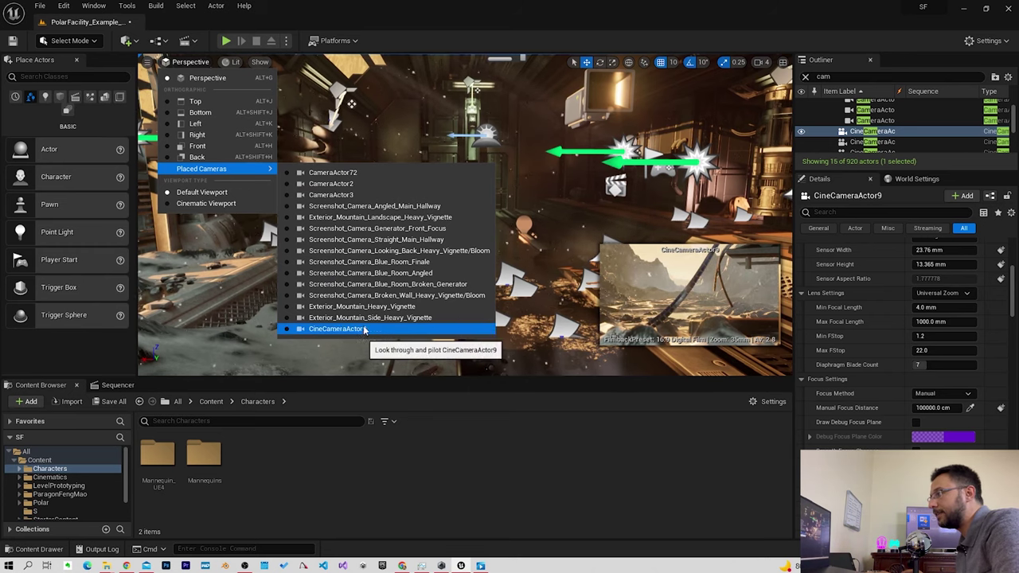
left_click(338, 329)
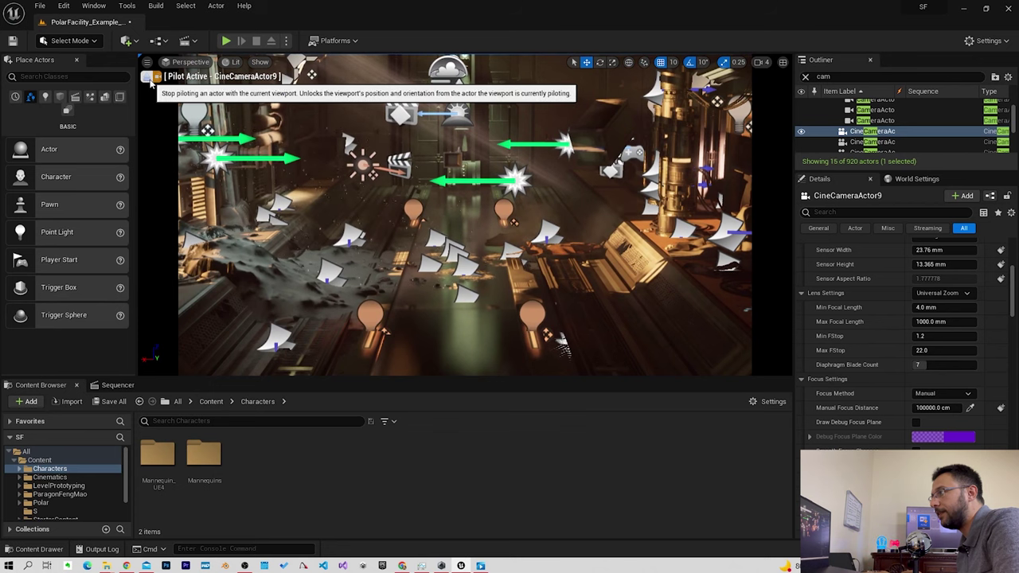
left_click(148, 77)
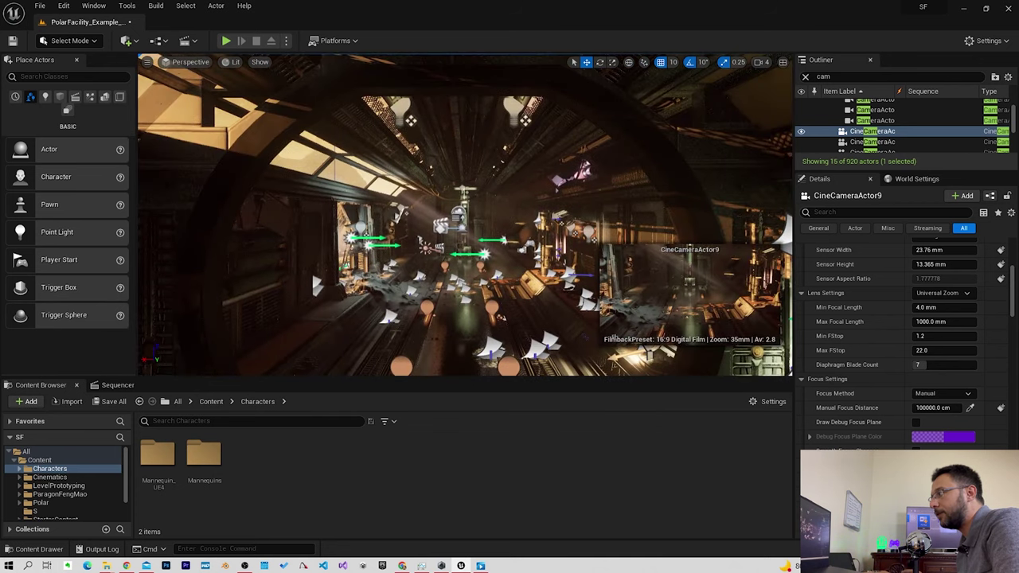
key("f")
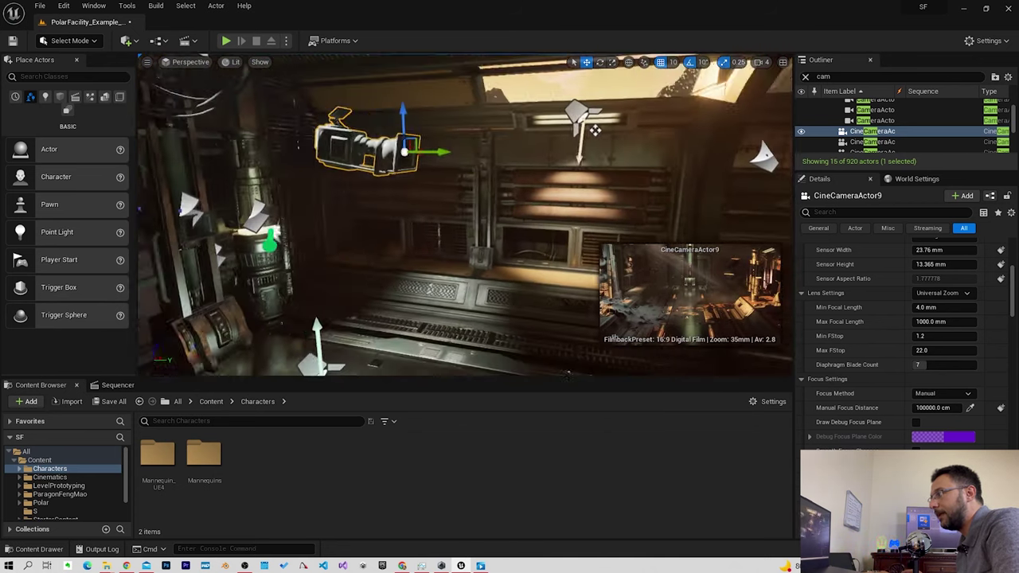
mouse_move(429, 251)
left_mouse_down("alt")
mouse_move(700, 155)
mouse_move(749, 159)
left_mouse_up("alt")
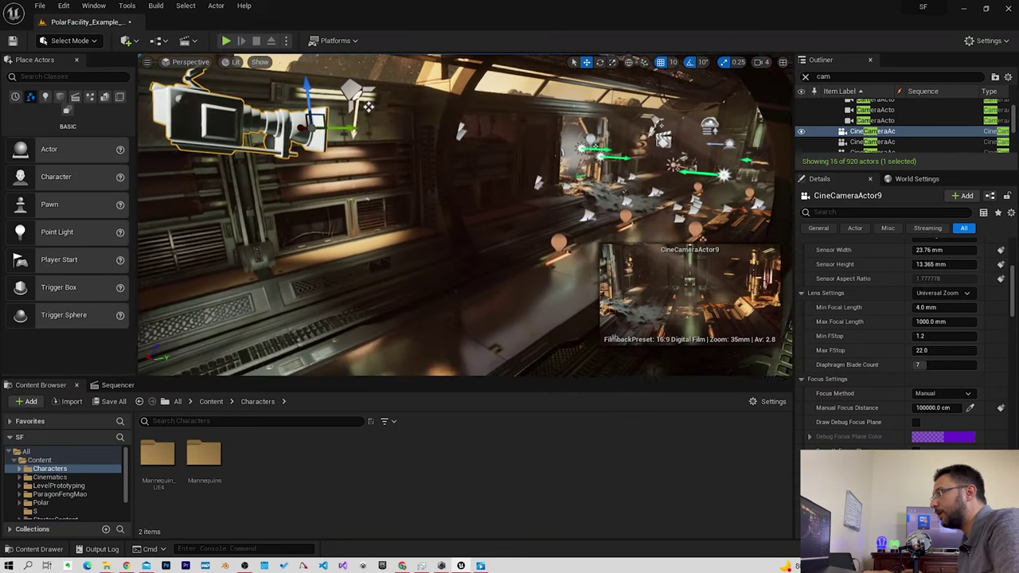
scroll(944, 354, "up", 8)
scroll(946, 355, "up", 1)
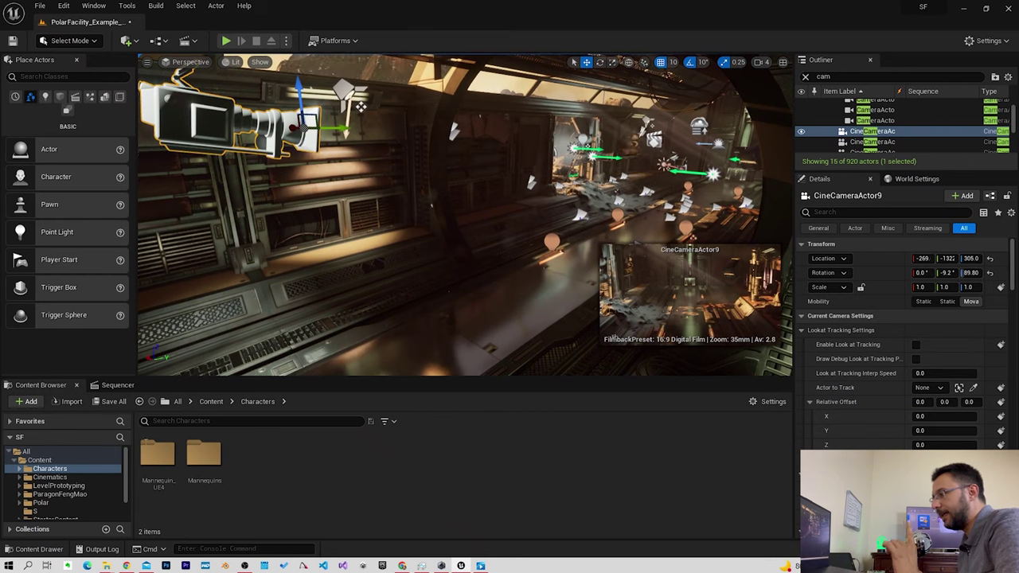
scroll(72, 495, "down", 2)
Place BP_ThirdPersonCharacter from ThirdPerson > Blueprints in the corridor and rotate it 90° on Z.
left_click(51, 498)
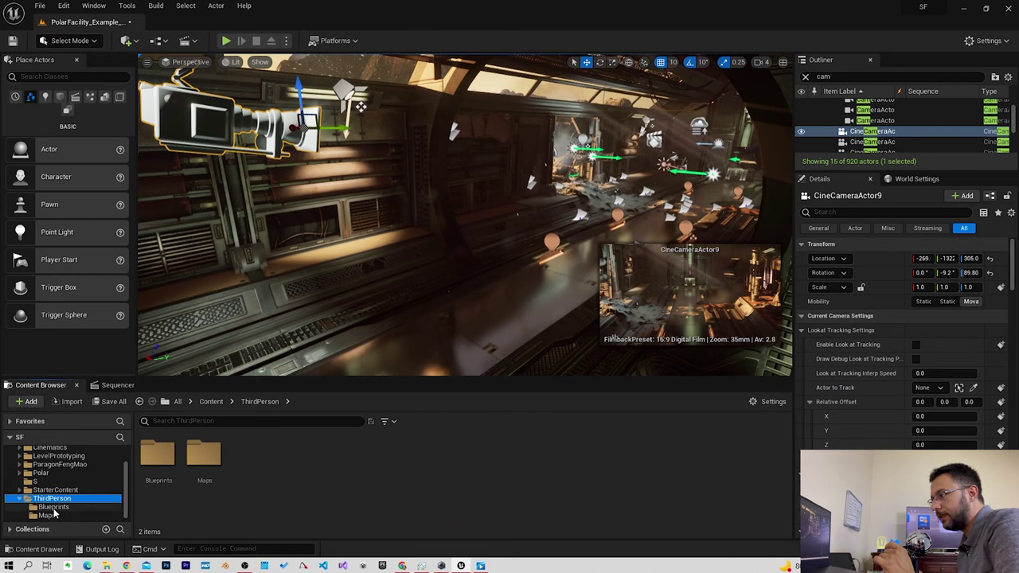
left_click(54, 507)
mouse_move(173, 459)
left_mouse_down()
mouse_move(537, 275)
mouse_move(536, 225)
left_mouse_up()
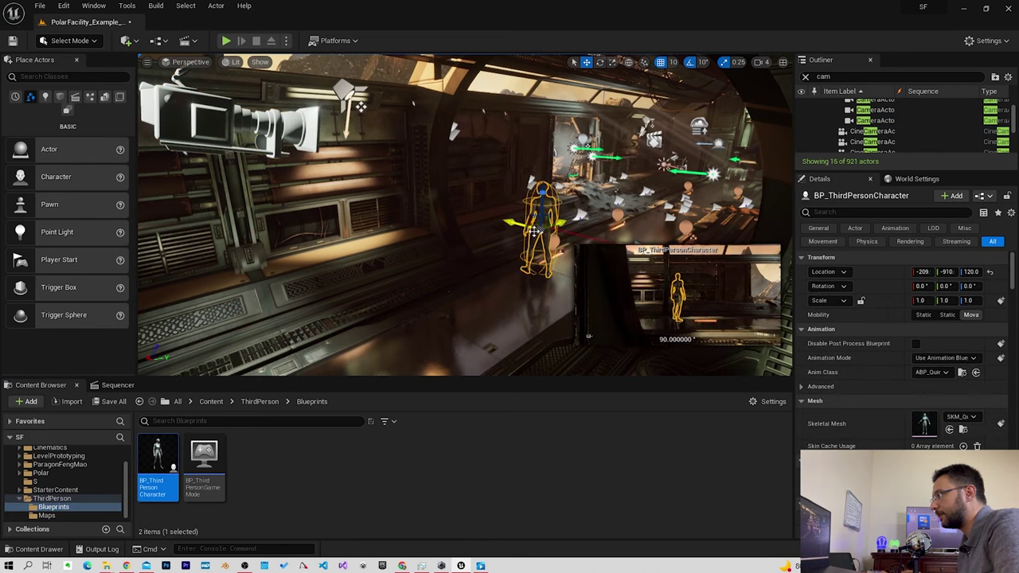
right_click_drag(501, 246, 273, 284)
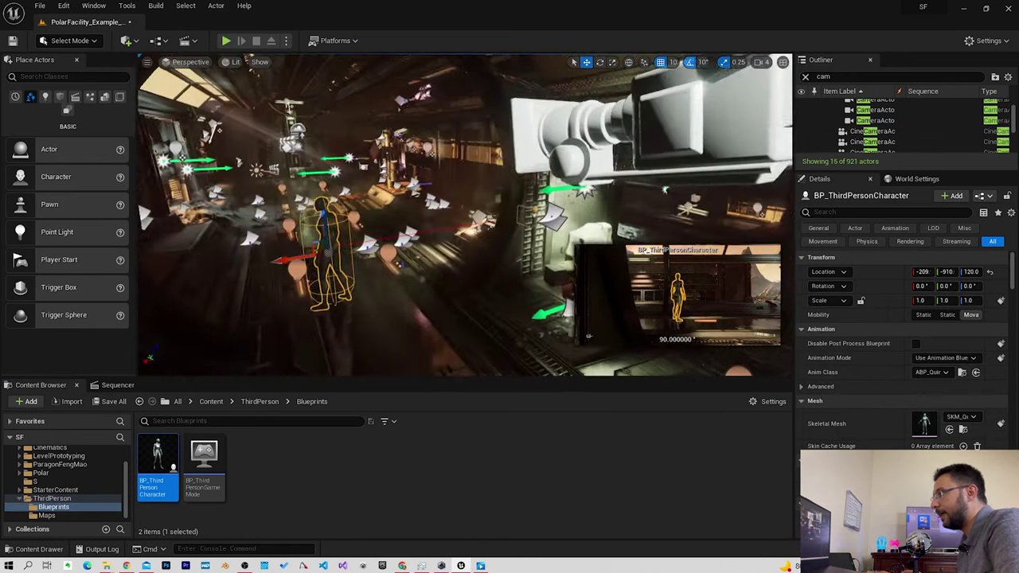
key("e")
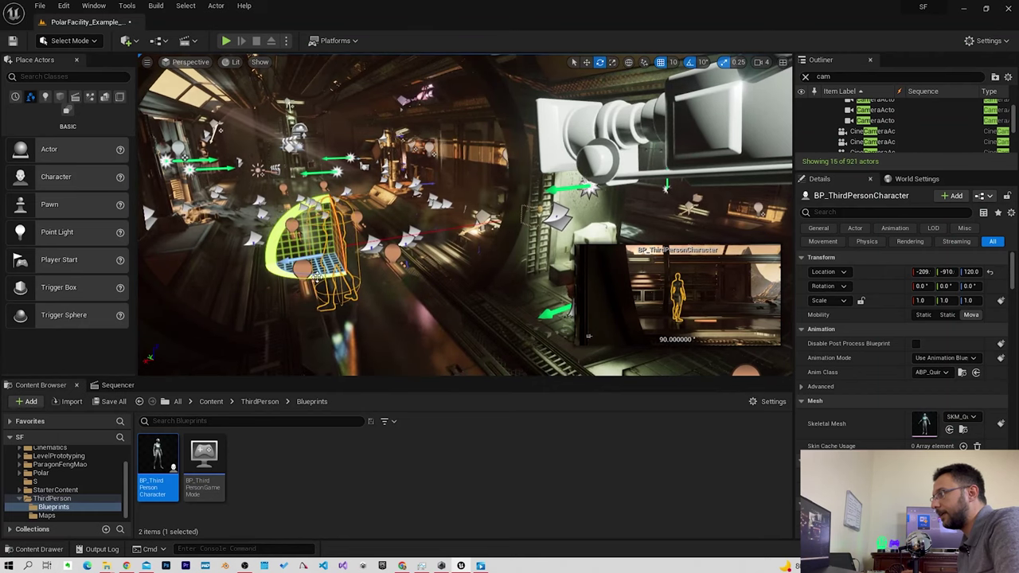
left_click_drag(297, 270, 159, 258)
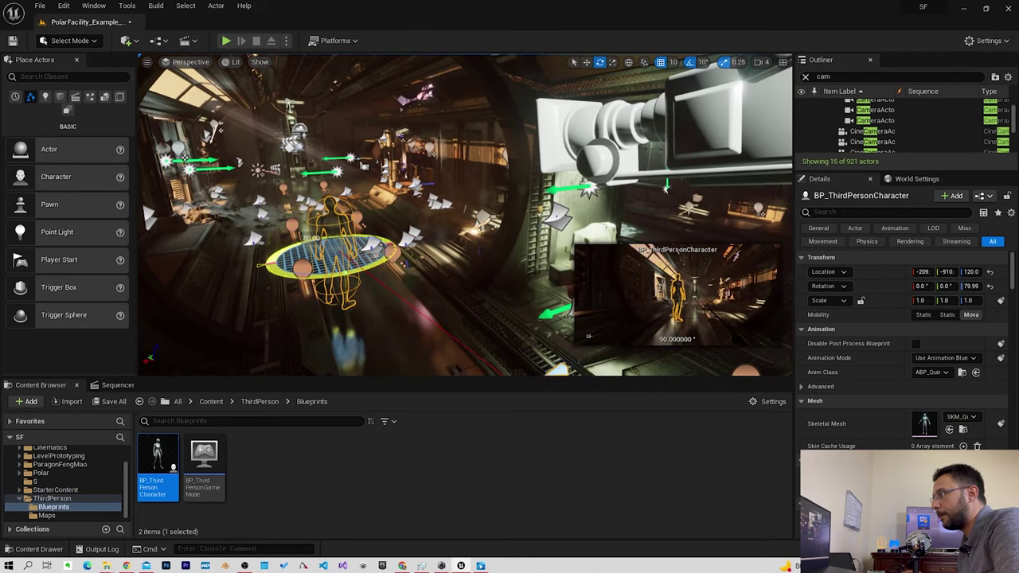
left_click_drag(303, 270, 287, 270)
Reselect the character in move mode, view it together with the camera, and select the nearby floor piece.
right_click_drag(446, 239, 353, 230)
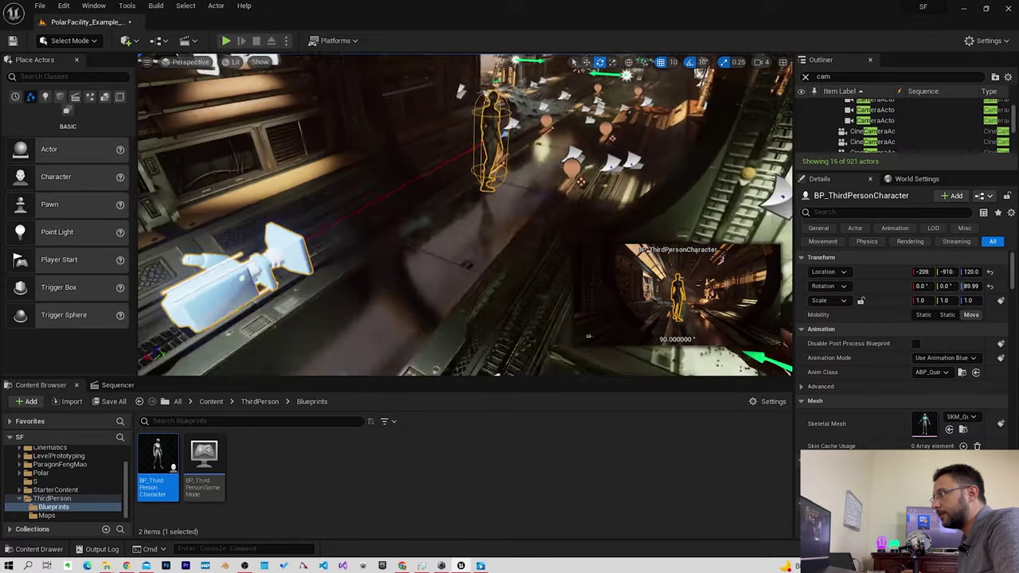
left_click(506, 217)
left_click(517, 208)
left_click(563, 159)
key("w")
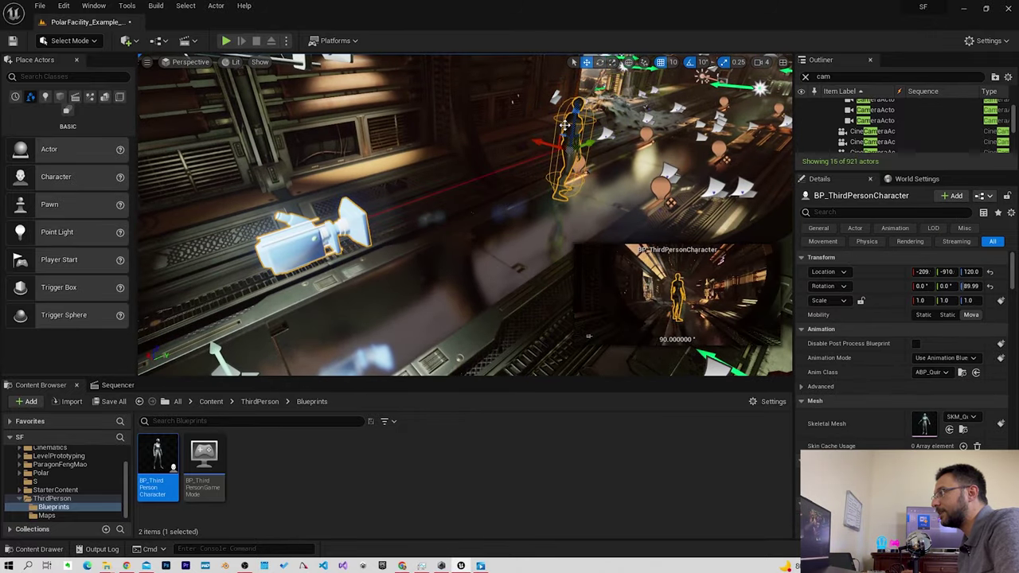
left_click(60, 507)
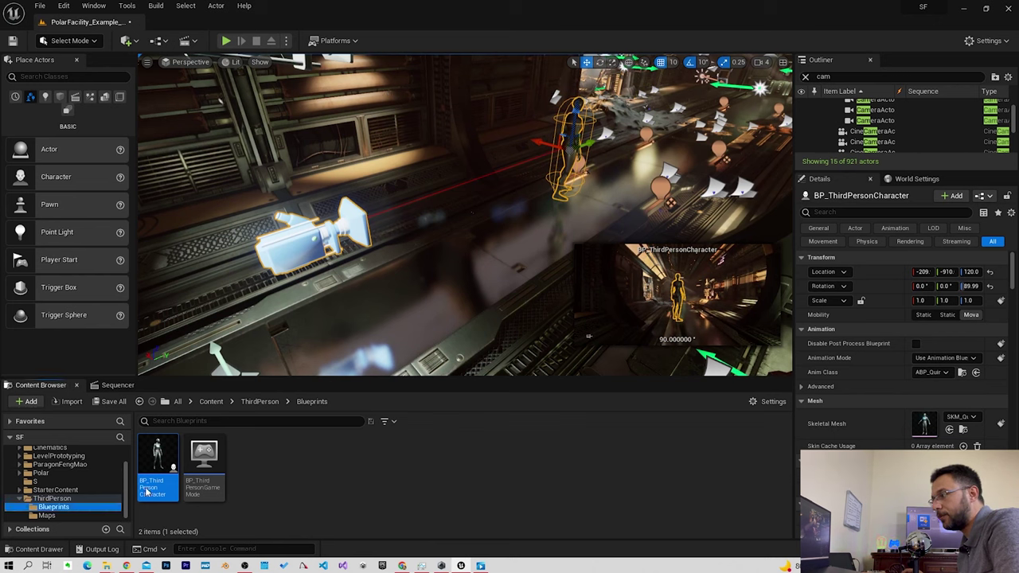
right_click_drag(434, 275, 435, 276)
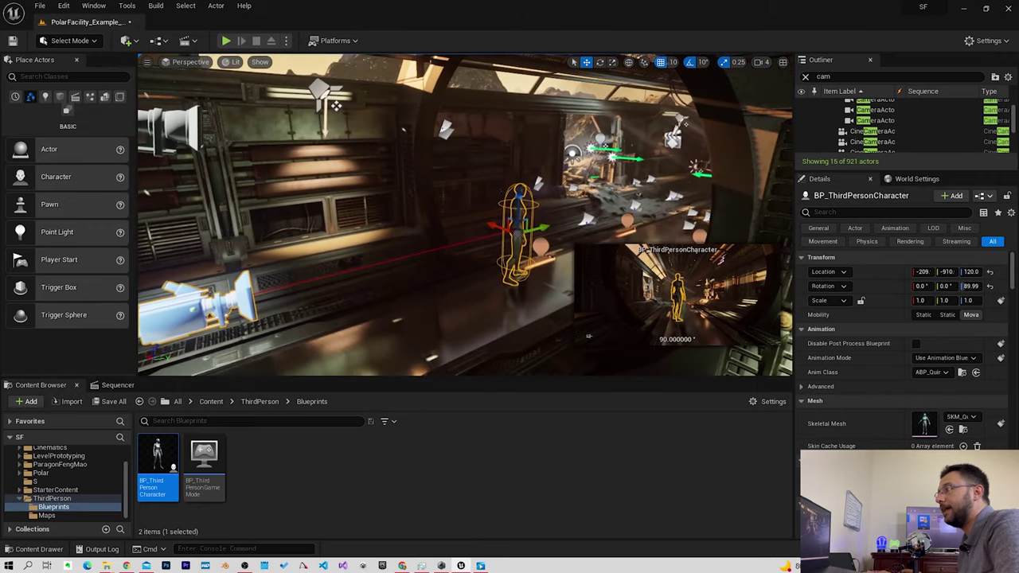
right_click_drag(434, 276, 435, 275)
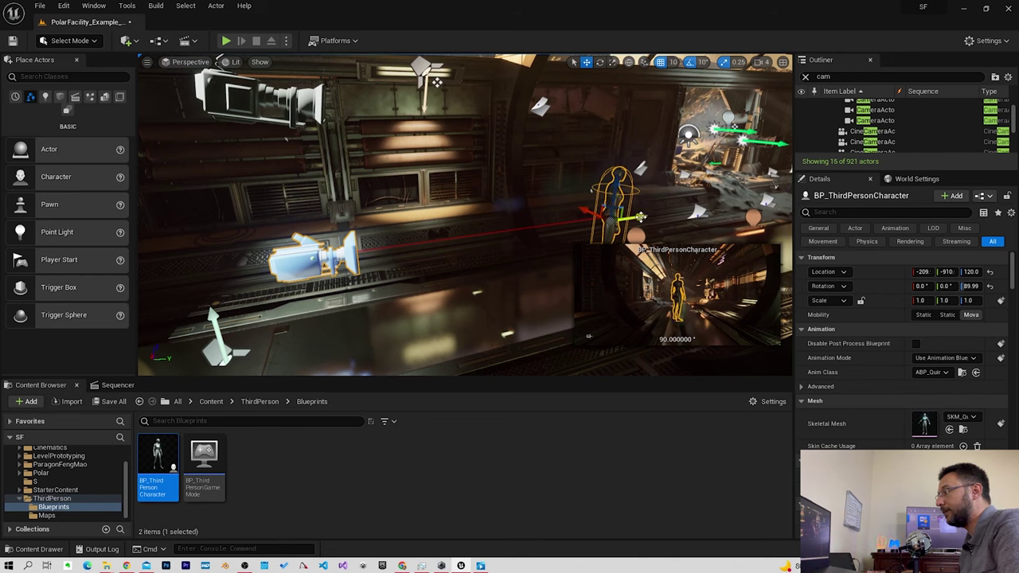
left_click(682, 281)
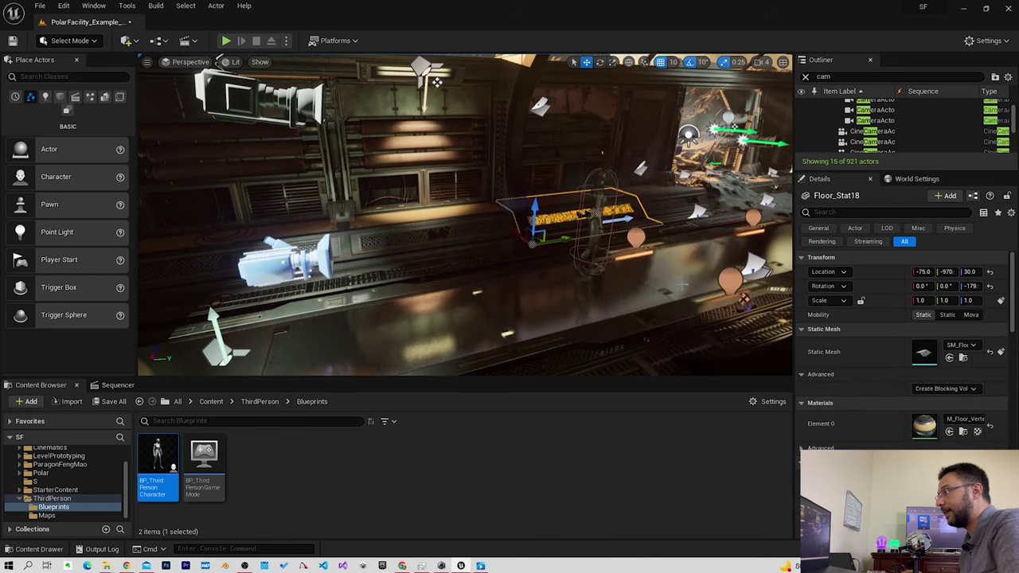
Select the character, then select the cine camera to show its Lookat Tracking Settings.
left_click(595, 223)
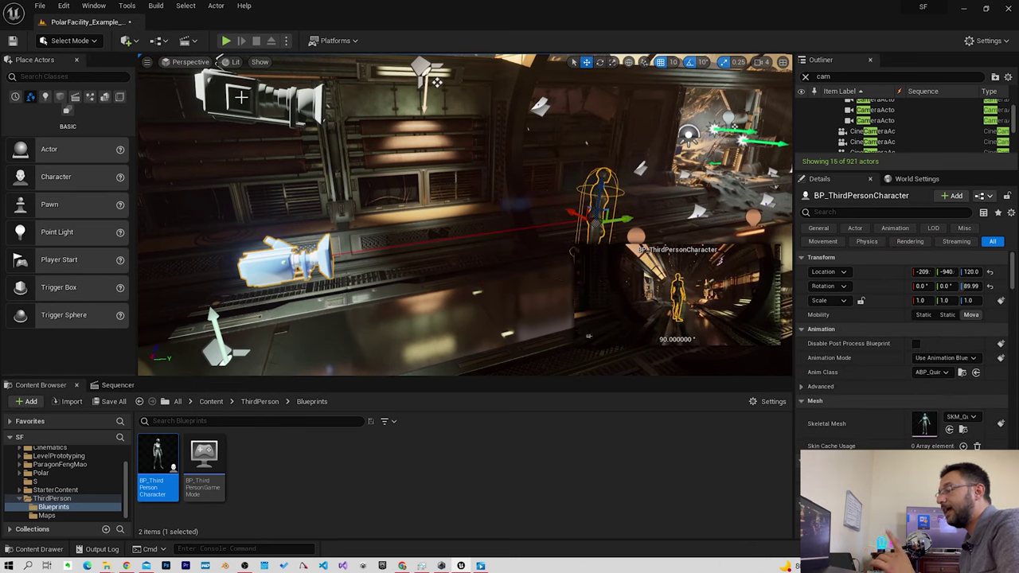
left_click(239, 96)
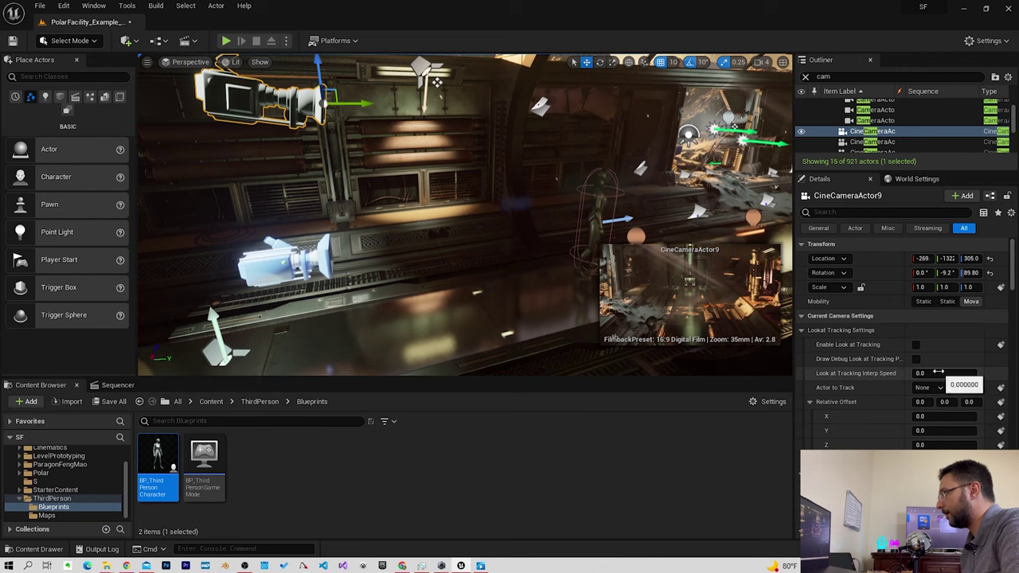
Check Enable Look at Tracking on CineCameraActor9 while viewing down the corridor.
mouse_move(436, 82)
right_mouse_down()
mouse_move(280, 305)
mouse_move(414, 239)
right_mouse_up()
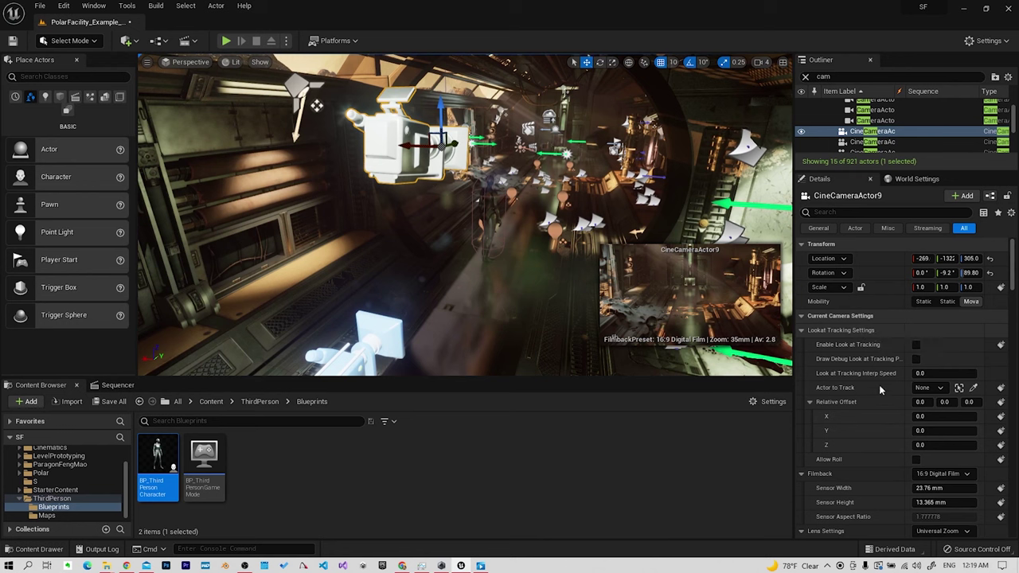
left_click(916, 346)
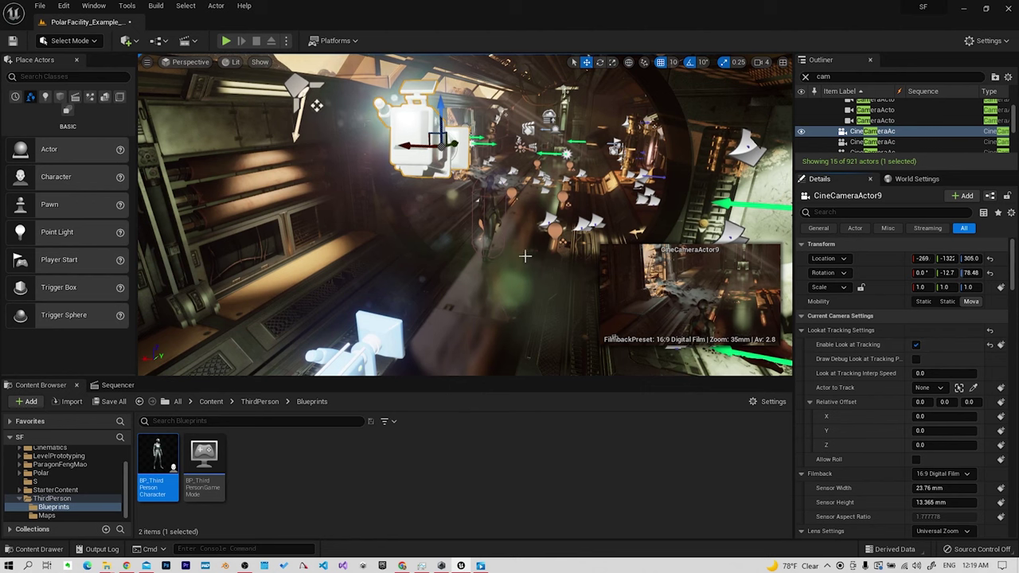
right_click_drag(317, 106, 335, 111)
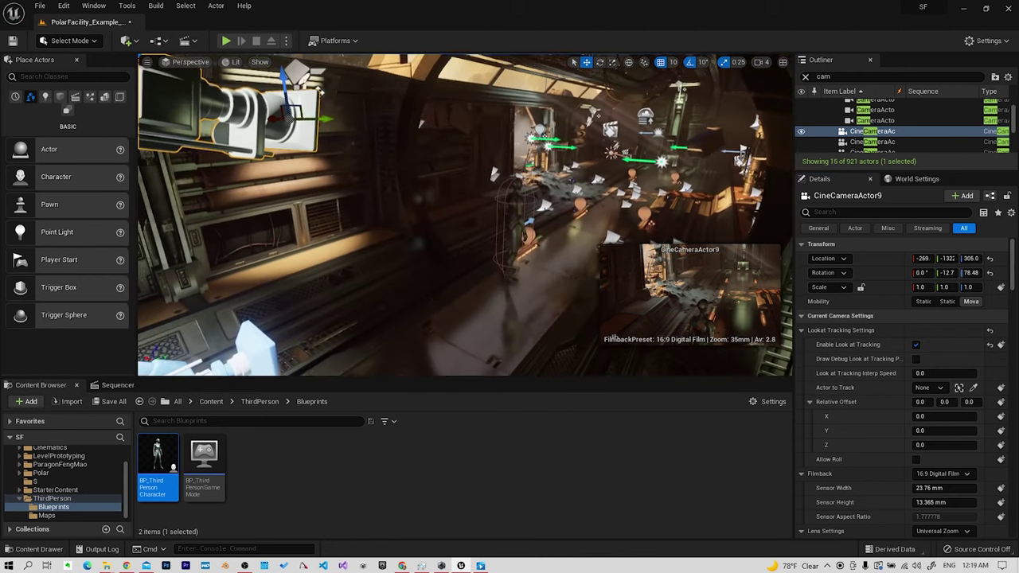
right_click_drag(531, 191, 538, 180)
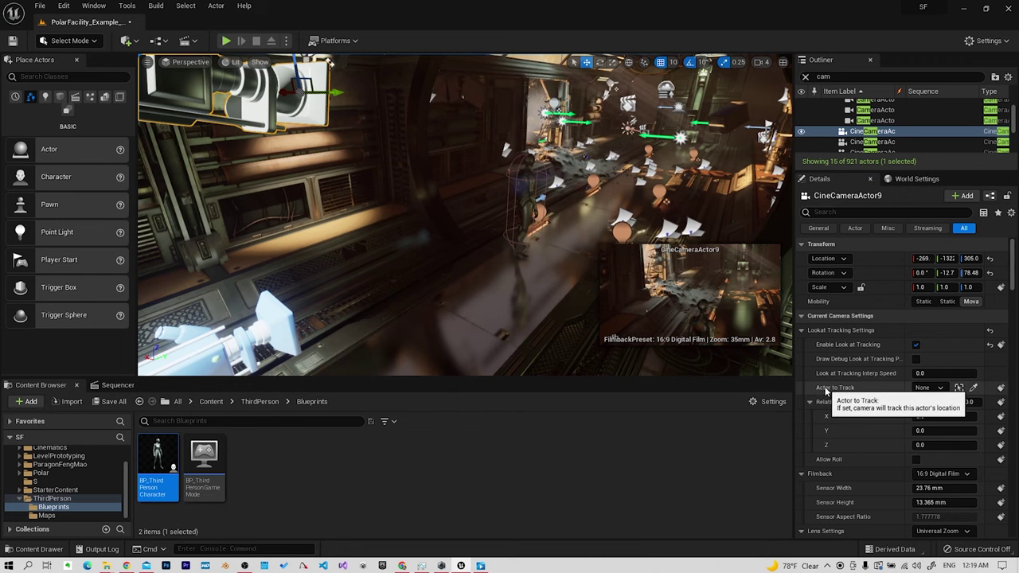
Use the Actor to Track eyedropper to pick BP_ThirdPersonCharacter as the camera's tracked actor.
left_click(975, 388)
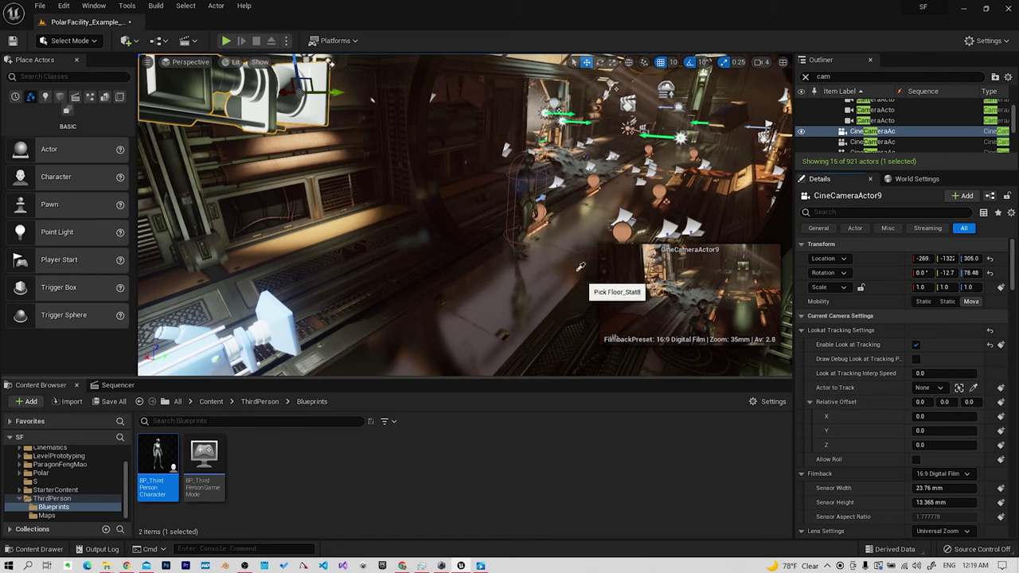
left_click(530, 182)
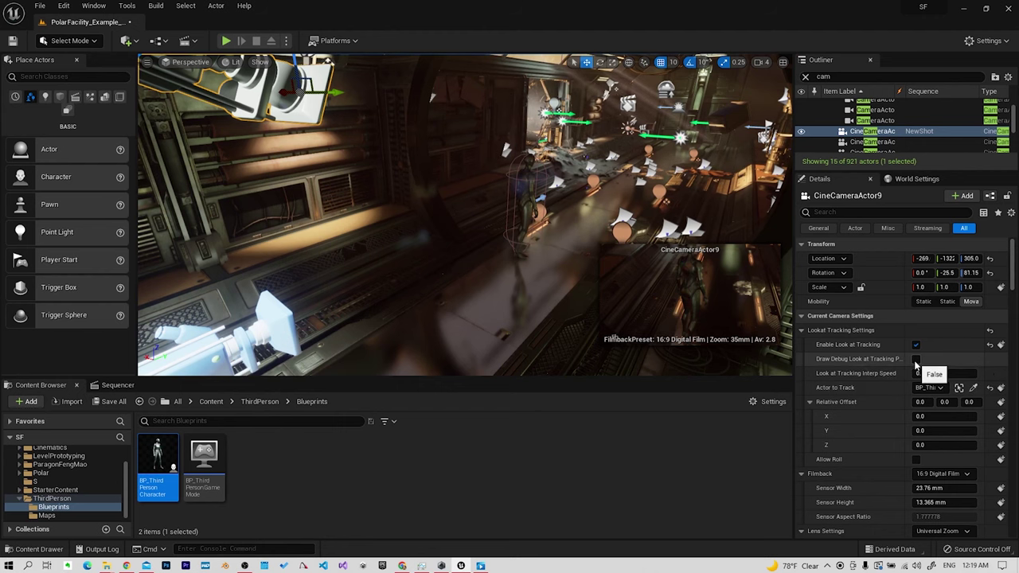
mouse_move(512, 243)
right_mouse_down()
mouse_move(478, 239)
mouse_move(445, 215)
mouse_move(458, 211)
right_mouse_up()
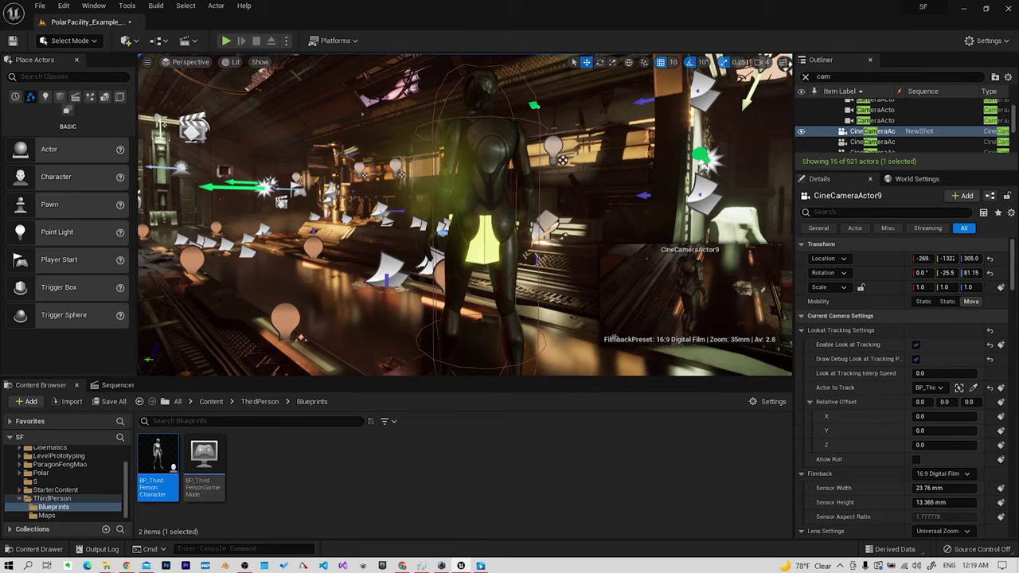
Drag the look-at Relative Offset X sideways and view the result around the character.
left_click(937, 415)
mouse_move(936, 416)
left_mouse_down()
mouse_move(963, 415)
mouse_move(600, 296)
left_mouse_up()
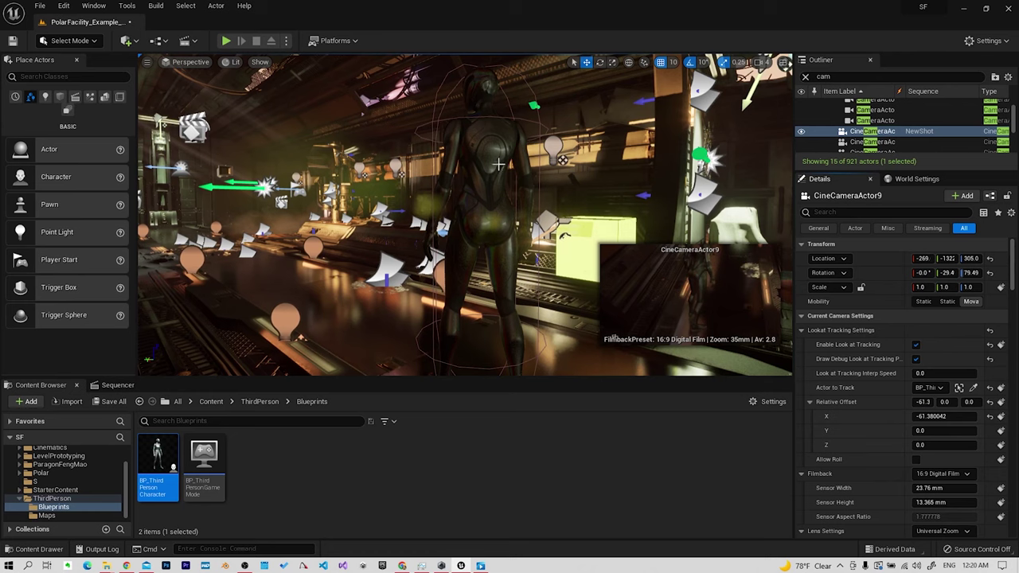
left_click(498, 165)
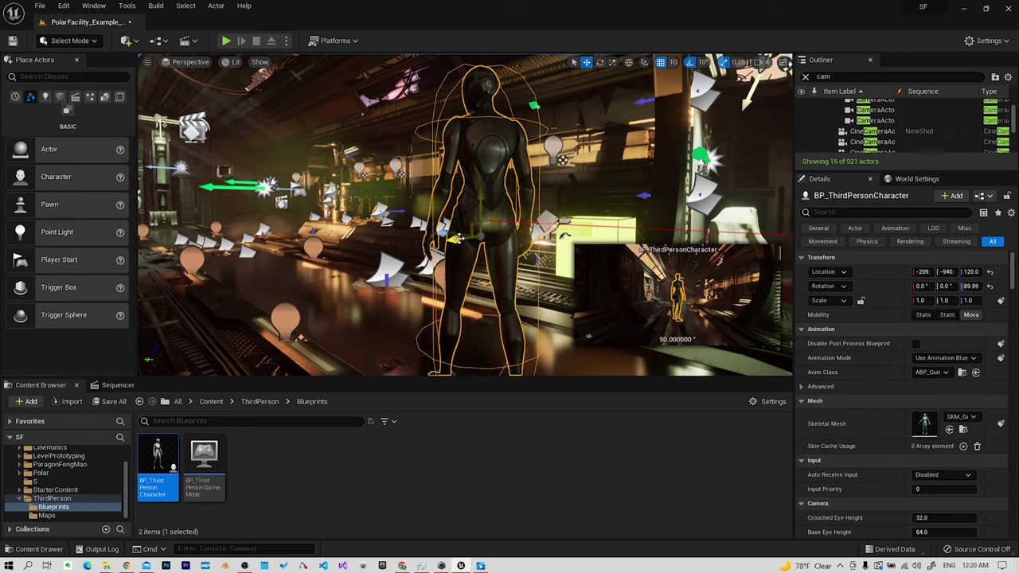
mouse_move(564, 236)
right_mouse_down()
mouse_move(646, 68)
mouse_move(497, 66)
right_mouse_up()
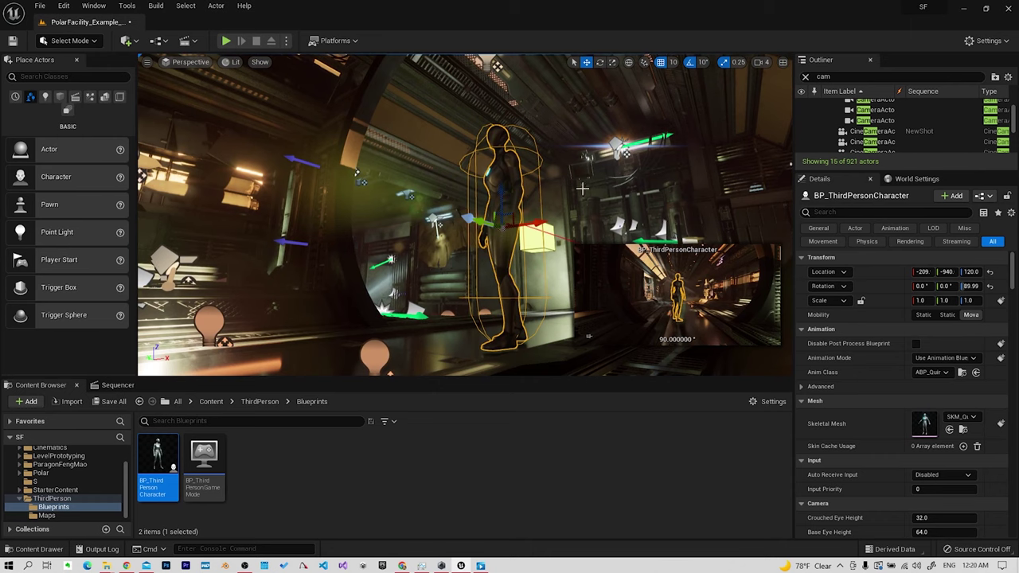
right_click_drag(576, 222, 533, 104)
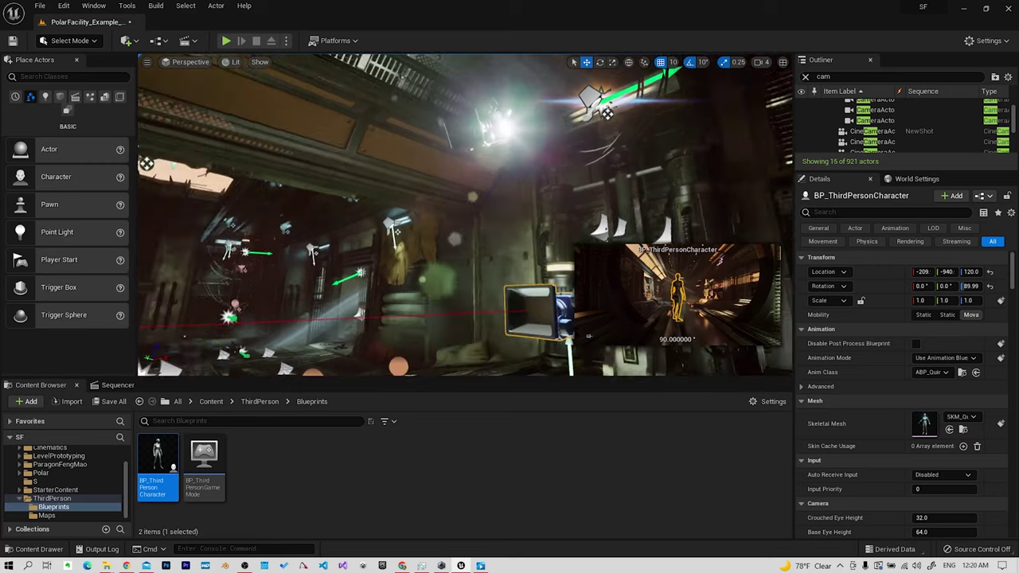
left_click(588, 336)
right_click_drag(613, 338, 613, 338)
Reset Relative Offset X to 0 and set Relative Offset Z to about 42.63.
left_click(990, 415)
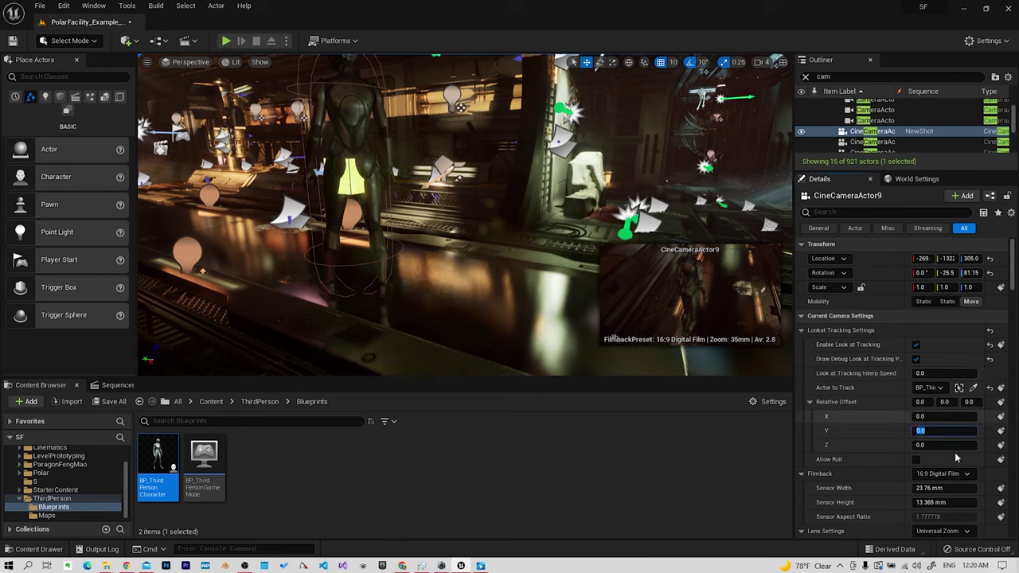
mouse_move(943, 444)
left_mouse_down()
mouse_move(987, 444)
mouse_move(964, 444)
left_mouse_up()
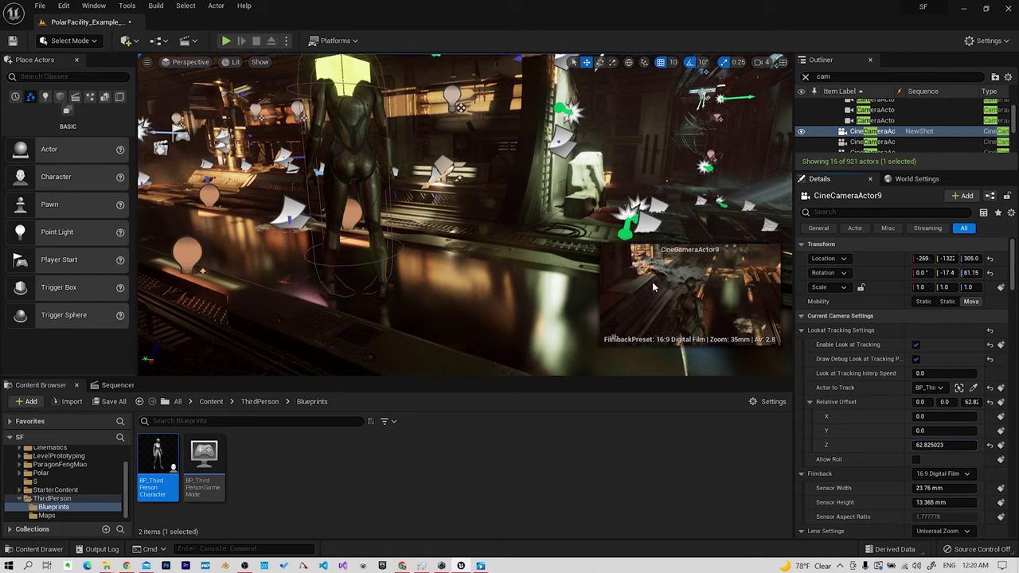
left_click_drag(943, 444, 914, 444)
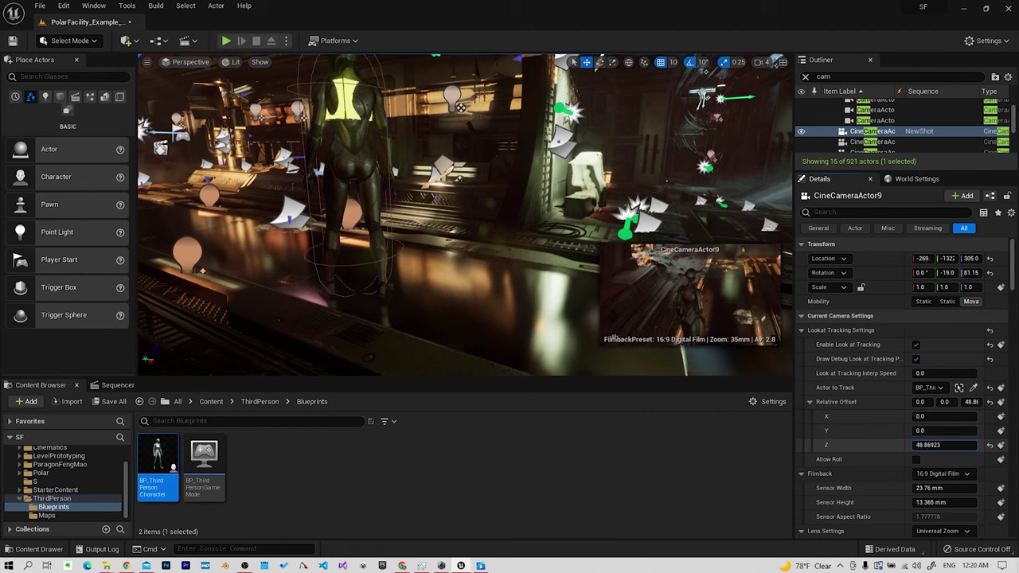
left_click_drag(914, 444, 917, 444)
right_click_drag(613, 338, 586, 175)
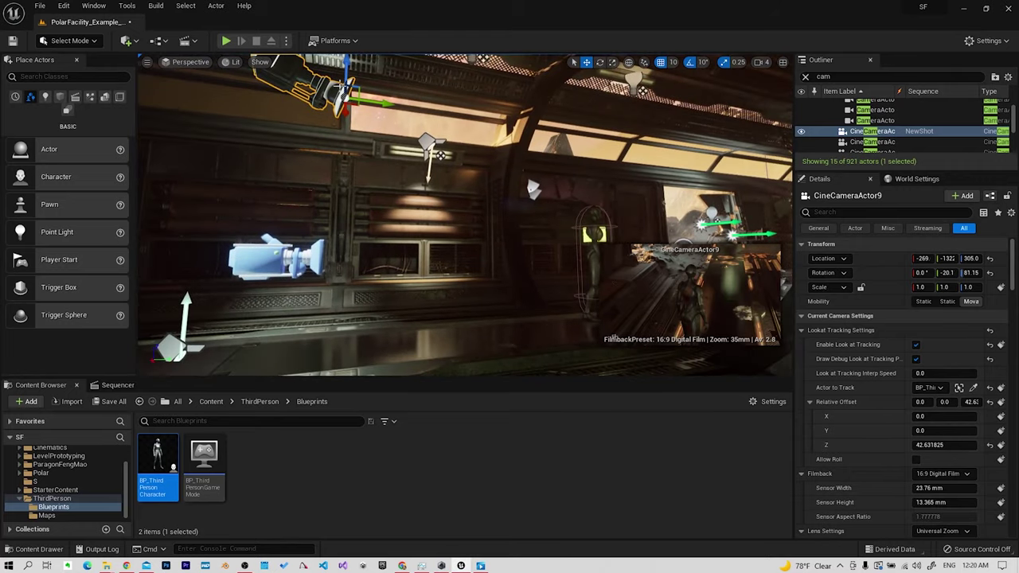
left_click(184, 63)
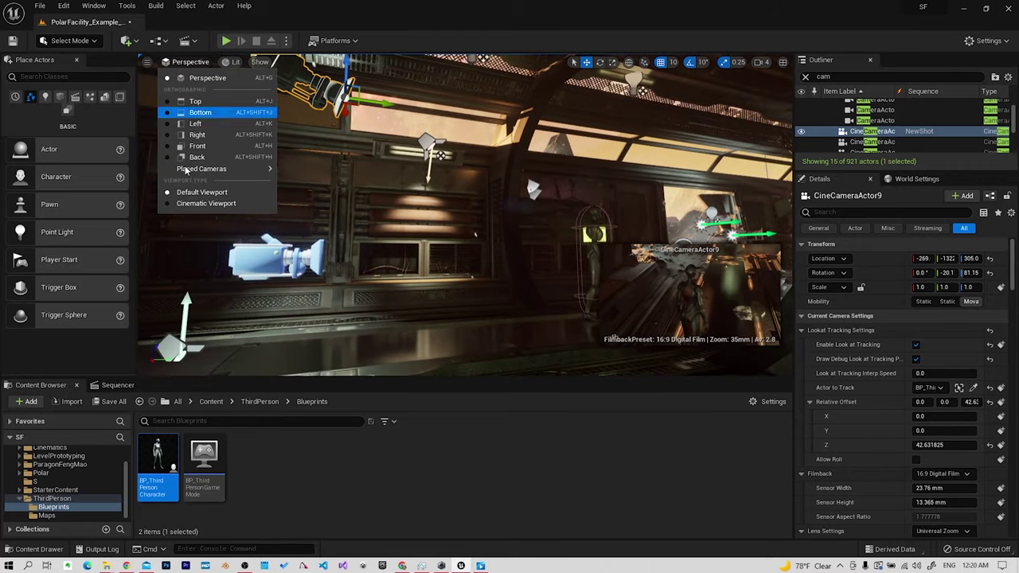
Pilot CineCameraActor9 with Ctrl+Shift+P to frame the character on the lit walkway, with debug look-at drawing on.
mouse_move(191, 171)
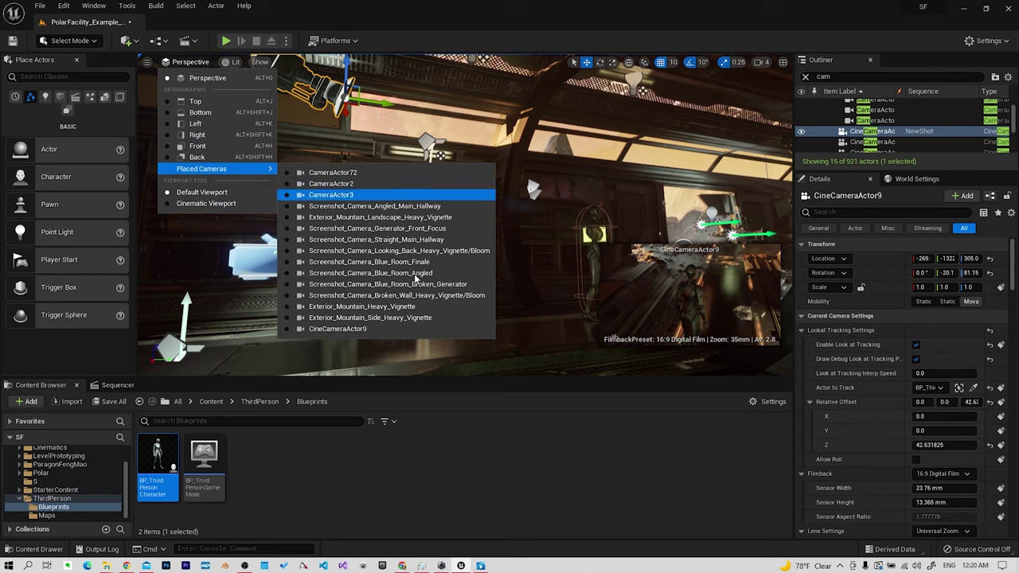
left_click(342, 333)
key("ctrl+shift+p")
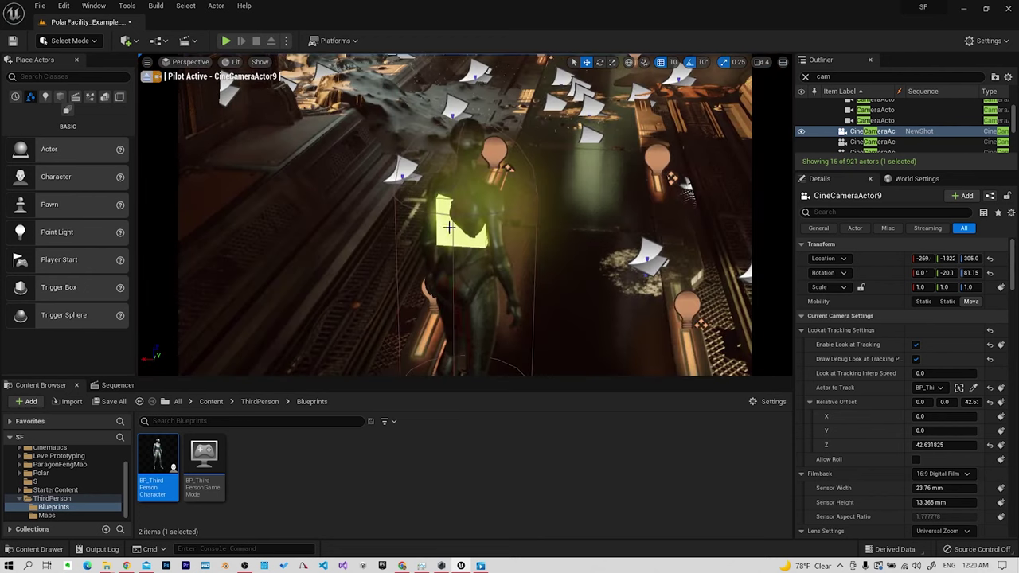
right_click_drag(465, 215, 465, 215)
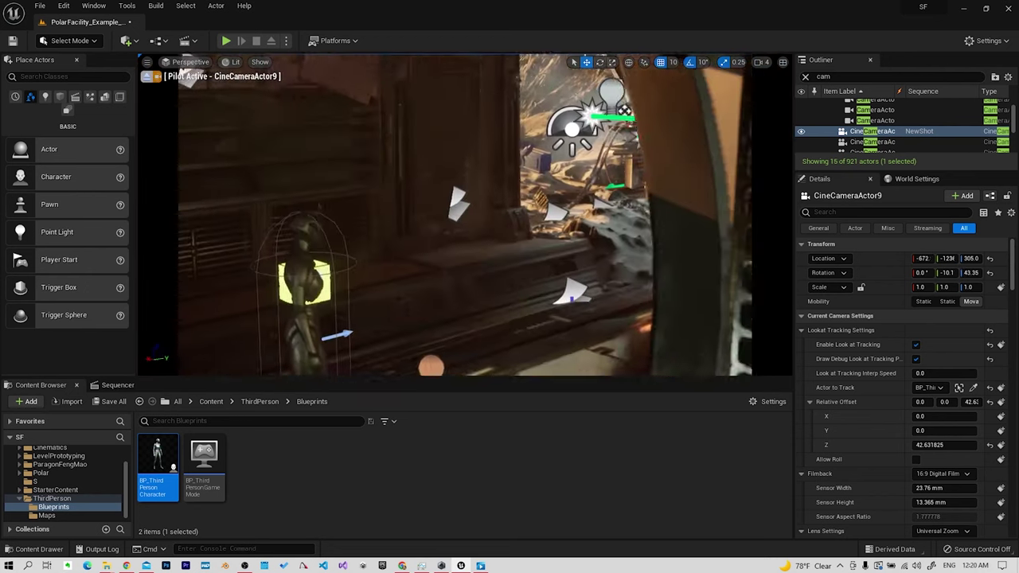
right_click_drag(215, 82, 215, 82)
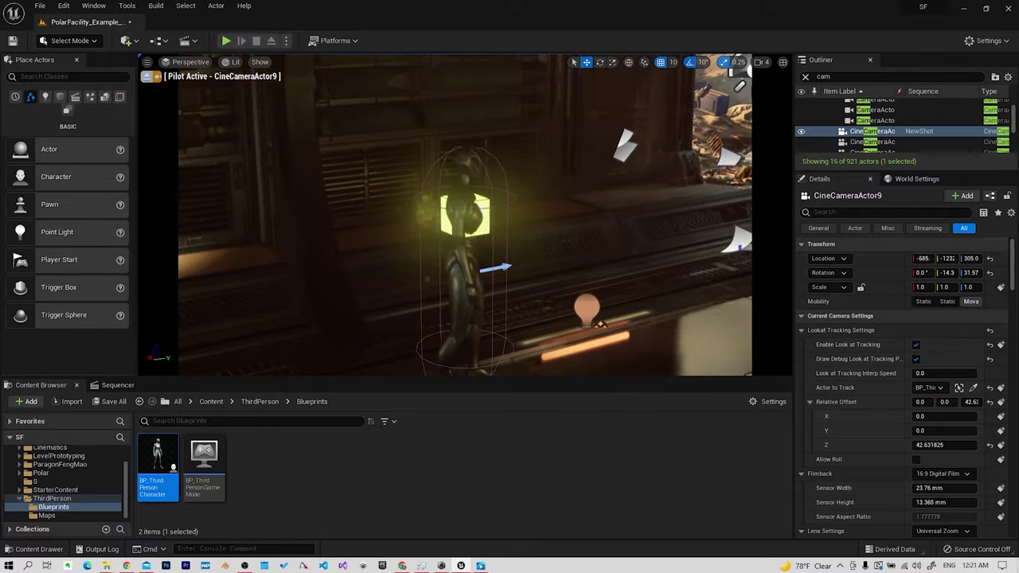
right_click_drag(215, 82, 461, 231)
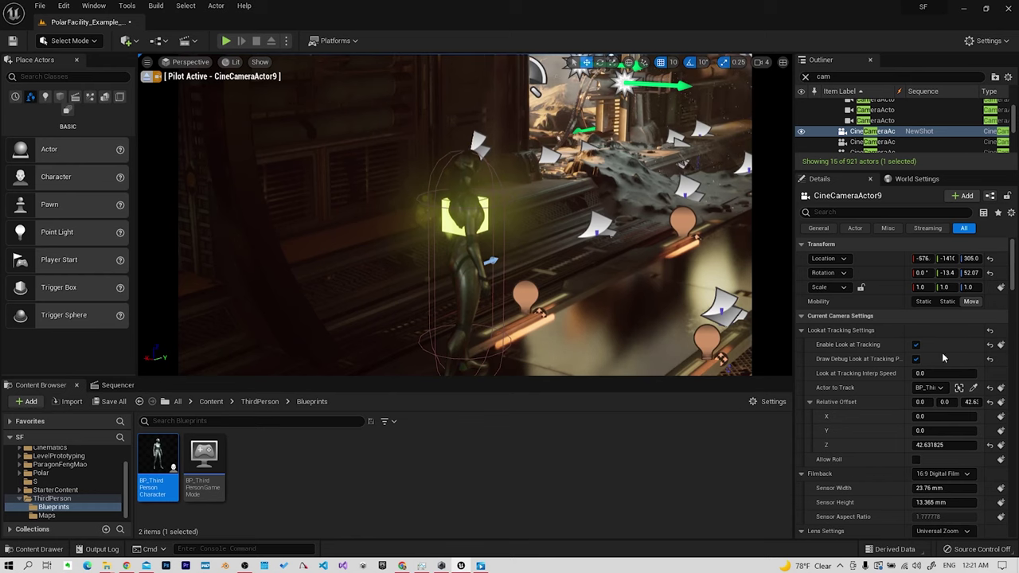
left_click(915, 359)
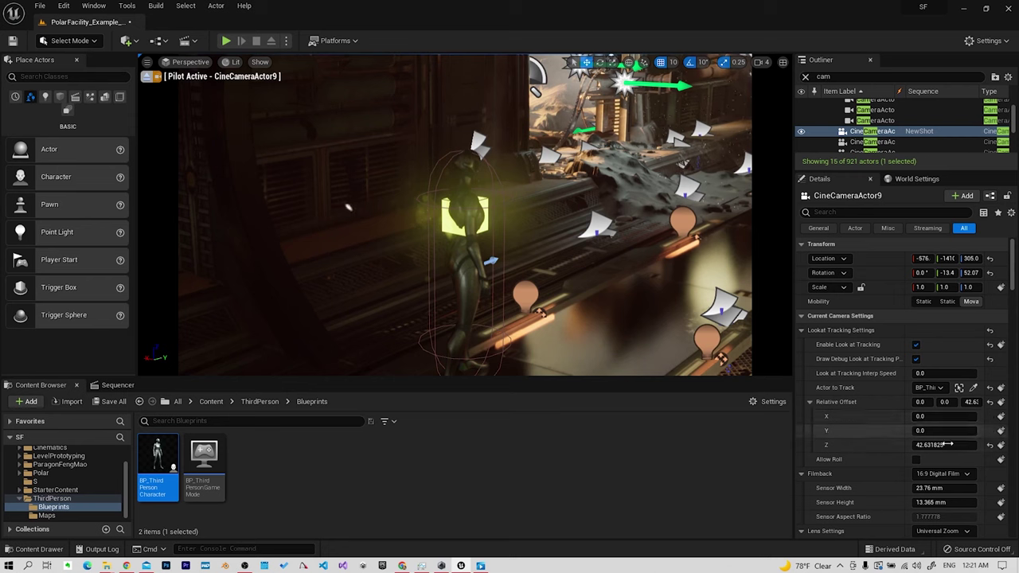
Turn off look-at debug drawing and tracking, then fly the piloted camera behind the character.
left_click(916, 355)
left_click(916, 351)
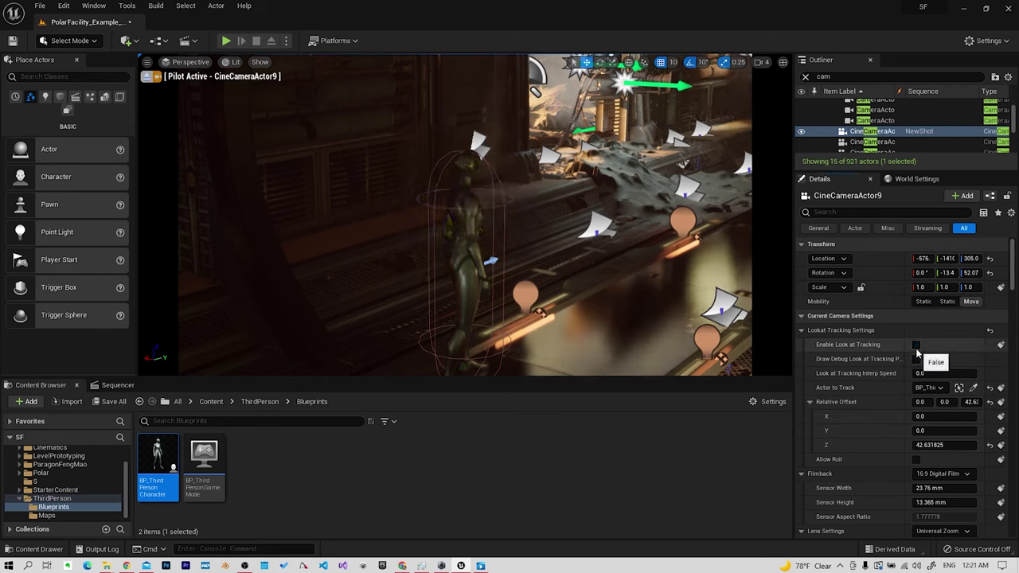
right_click_drag(518, 223, 351, 236)
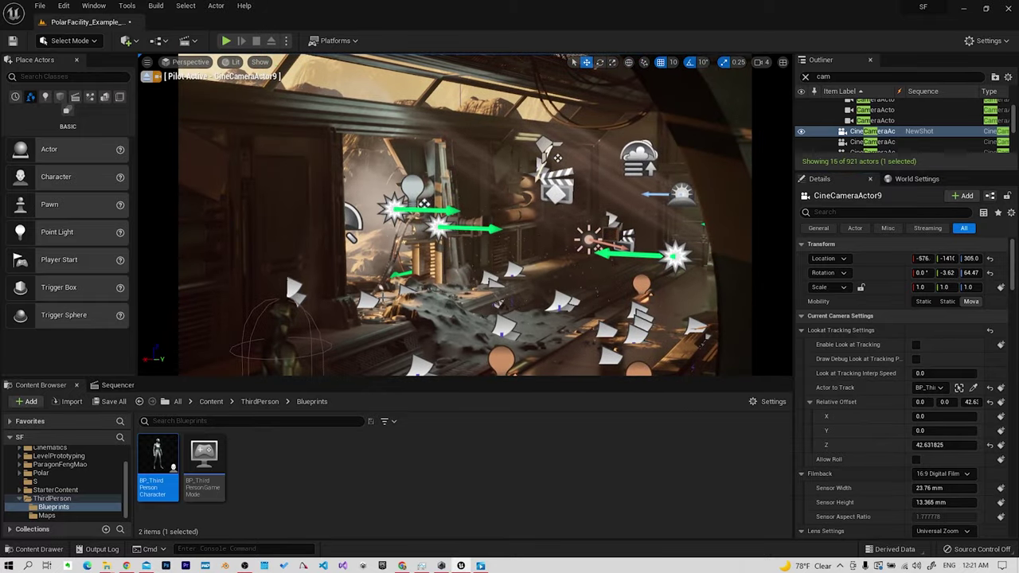
right_click_drag(351, 236, 351, 236)
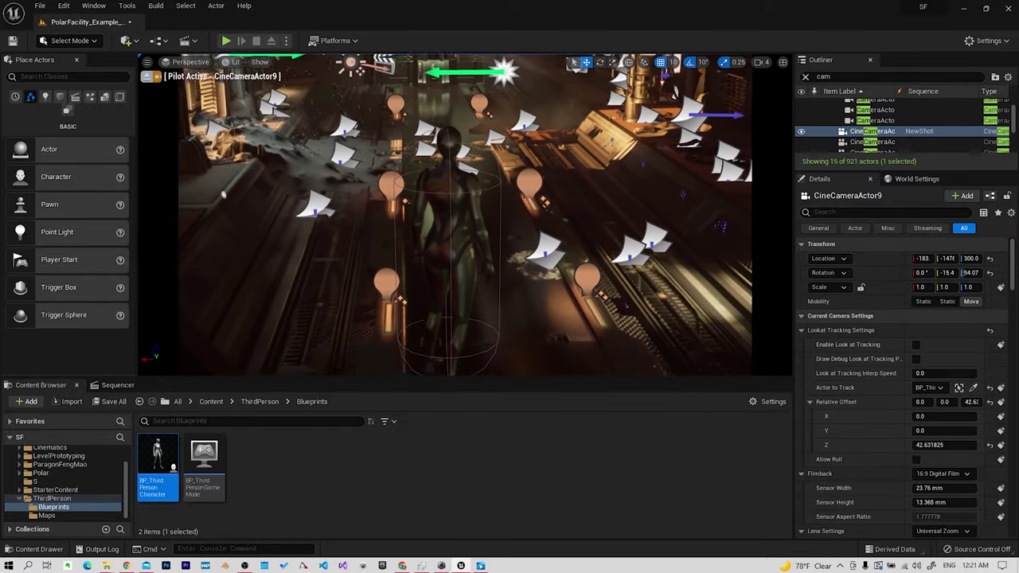
right_click_drag(351, 237, 351, 236)
scroll(899, 410, "down", 2)
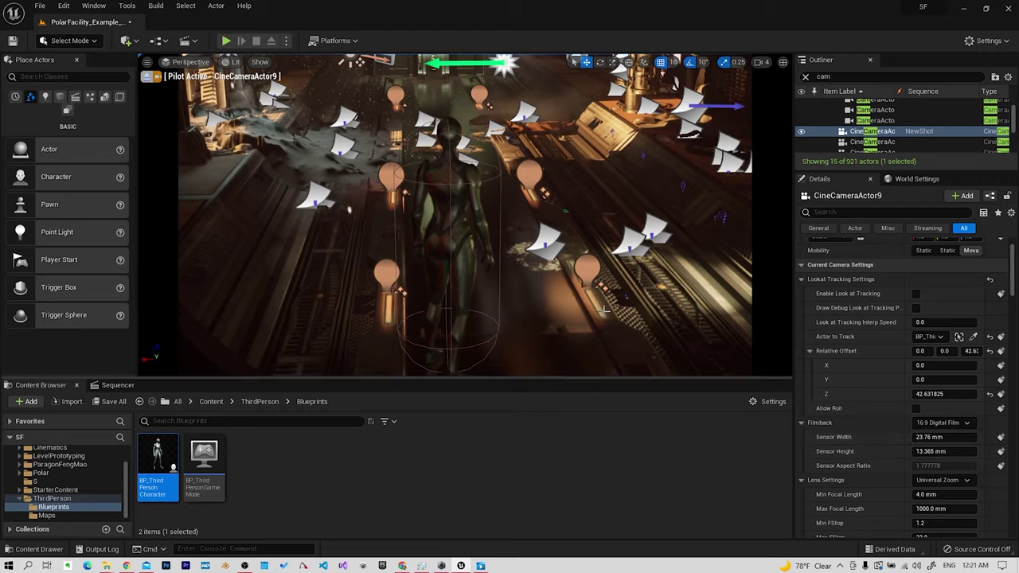
right_click_drag(465, 215, 465, 215)
right_click_drag(329, 347, 329, 347)
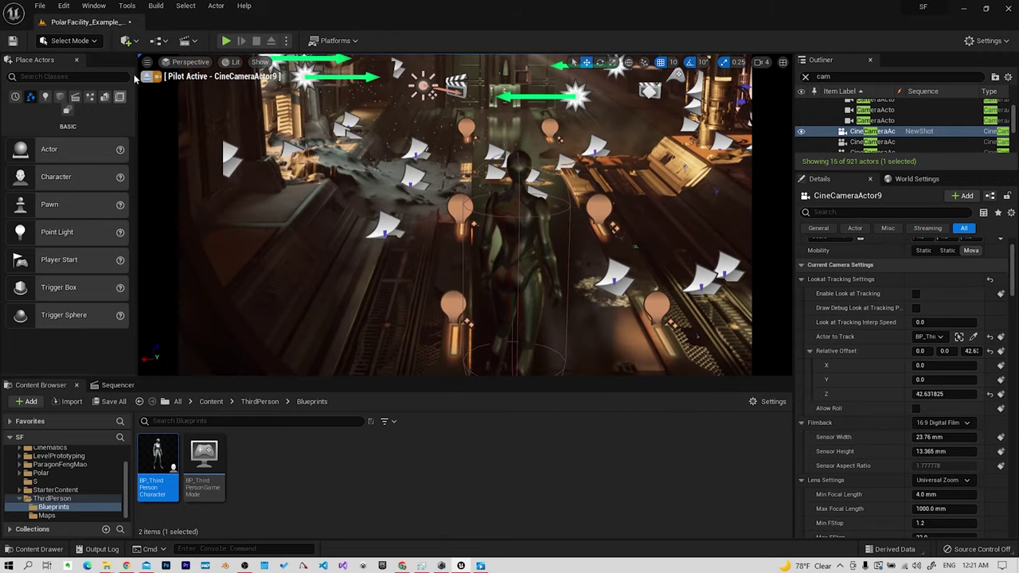
Enlarge the viewport by closing Place Actors and lowering the splitter, then open the Filmback presets.
left_click(76, 62)
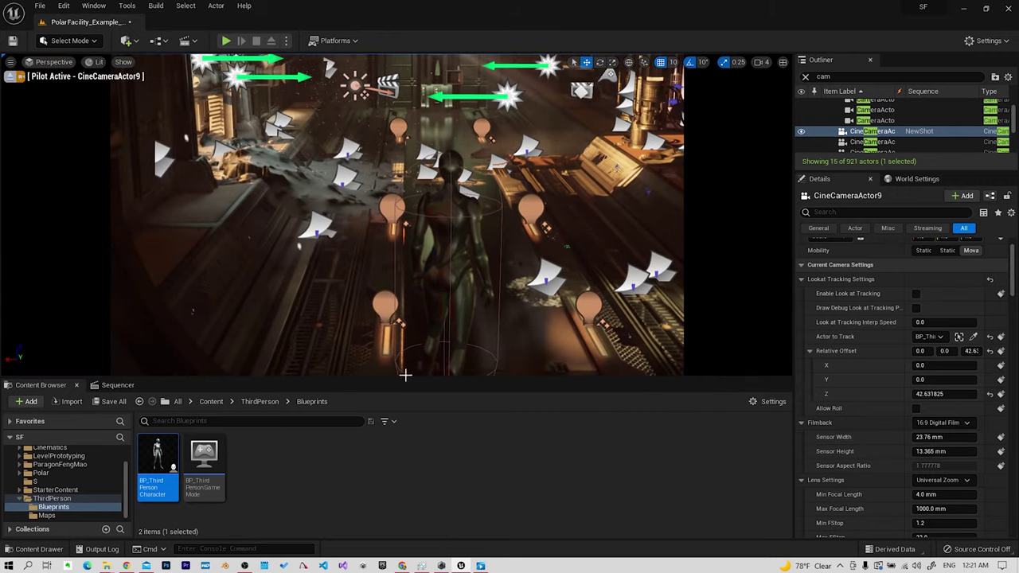
left_click_drag(404, 374, 417, 477)
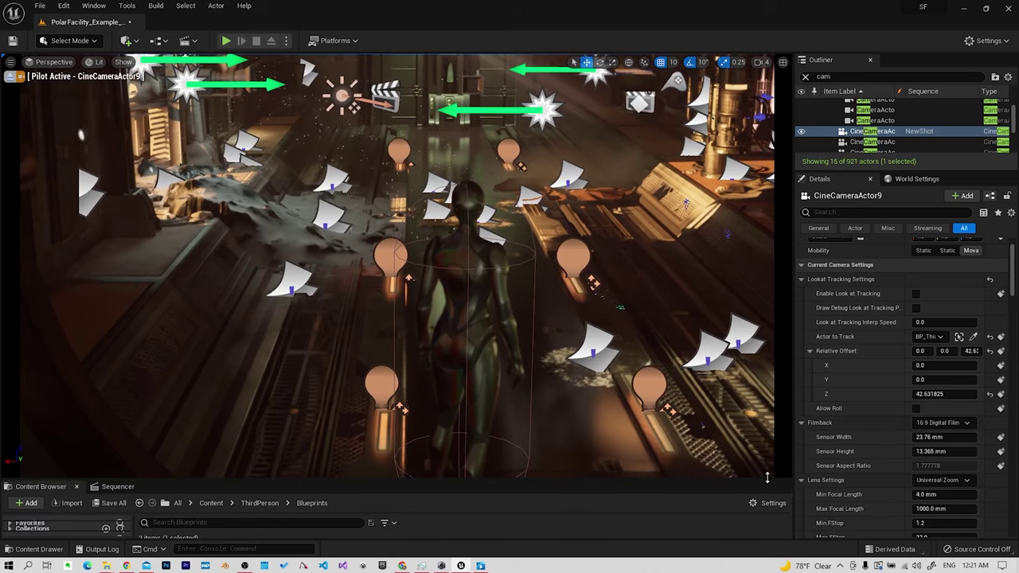
left_click(942, 423)
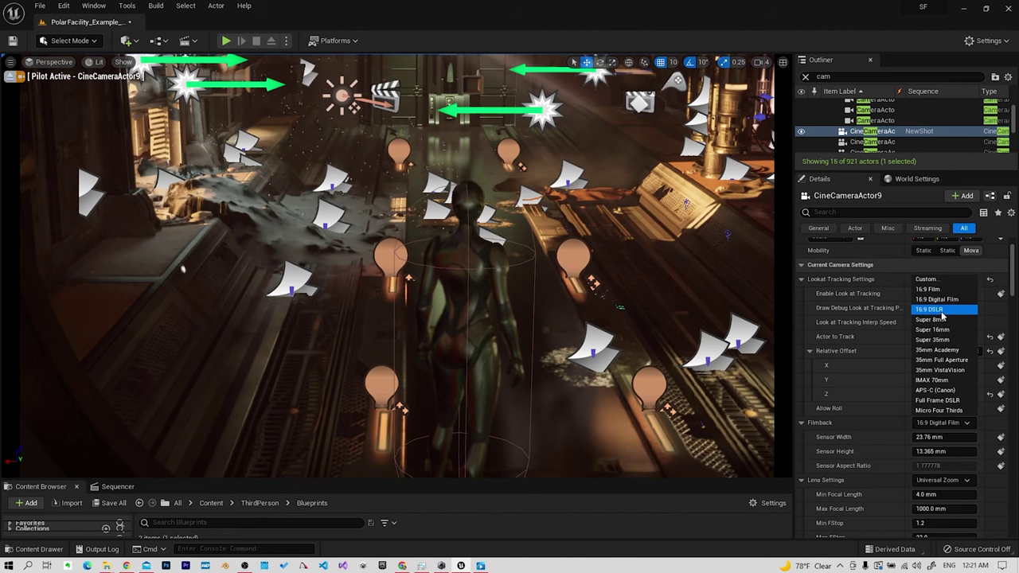
Set the Filmback sensor to 21 mm × 9 mm for a 2.33:1 frame, then re-aim the piloted camera at the character.
left_click(946, 430)
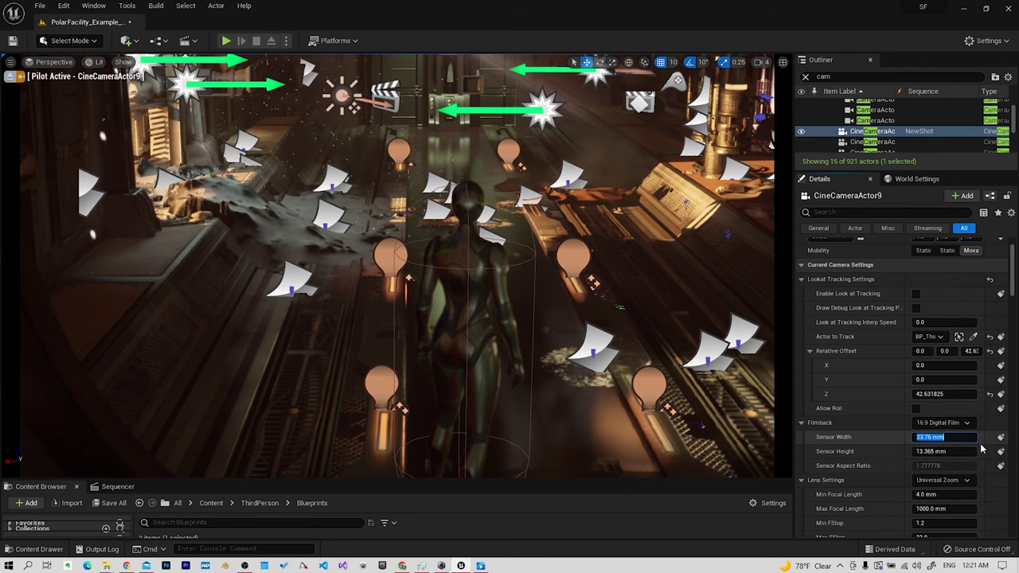
type("21")
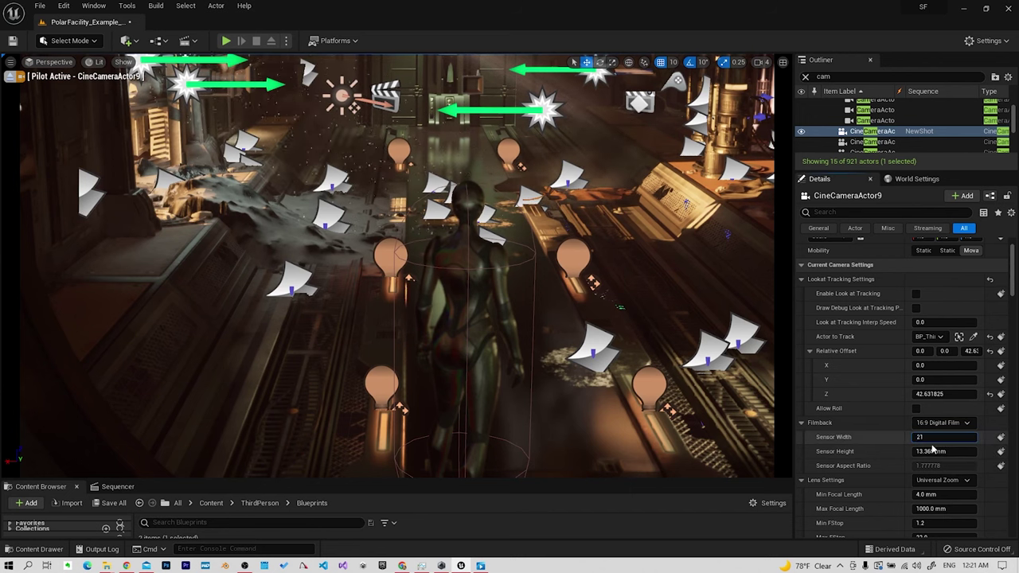
key("Return")
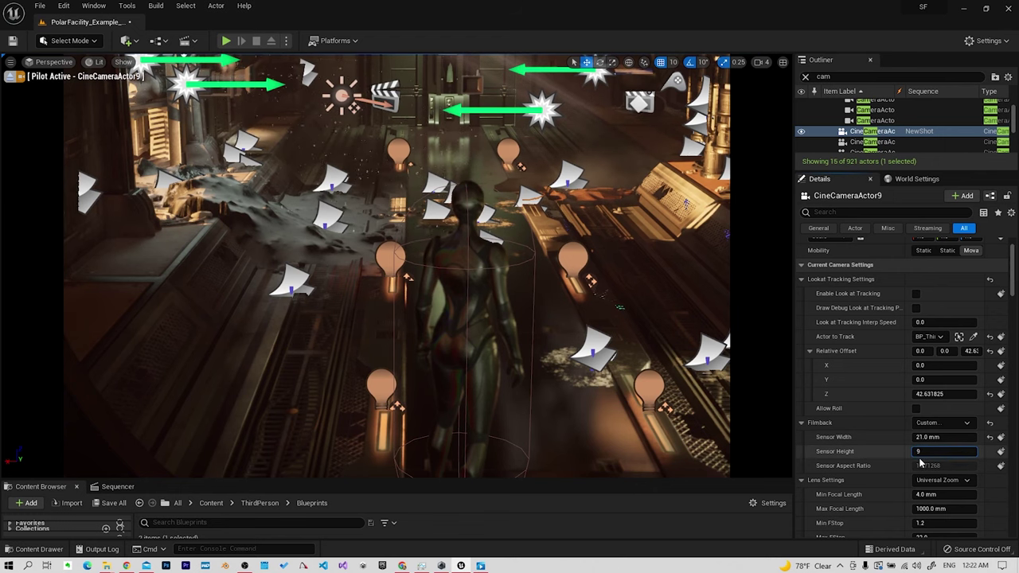
key("Return")
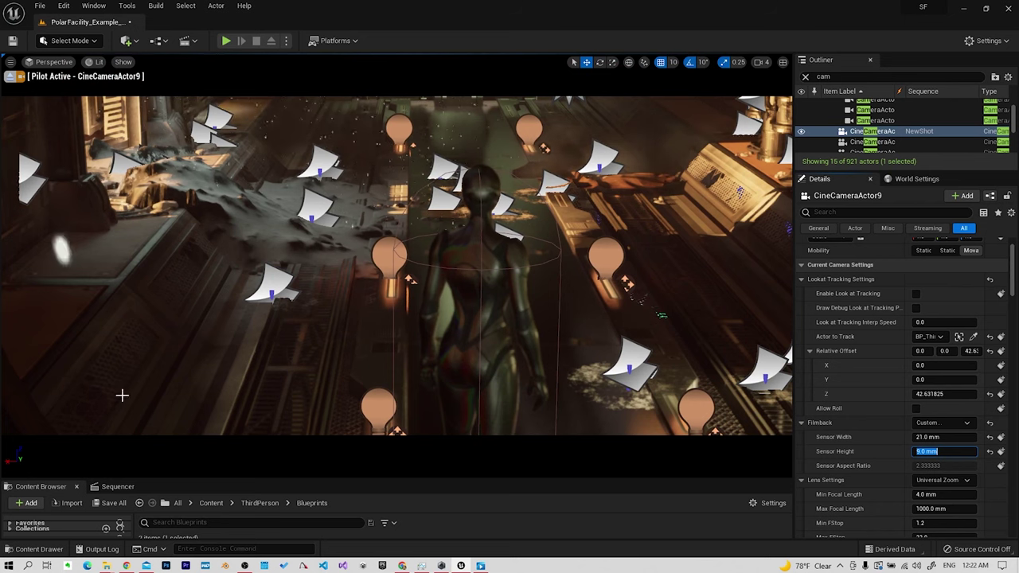
mouse_move(77, 388)
right_mouse_down()
mouse_move(524, 270)
mouse_move(534, 117)
right_mouse_up()
right_click_drag(153, 68, 263, 56)
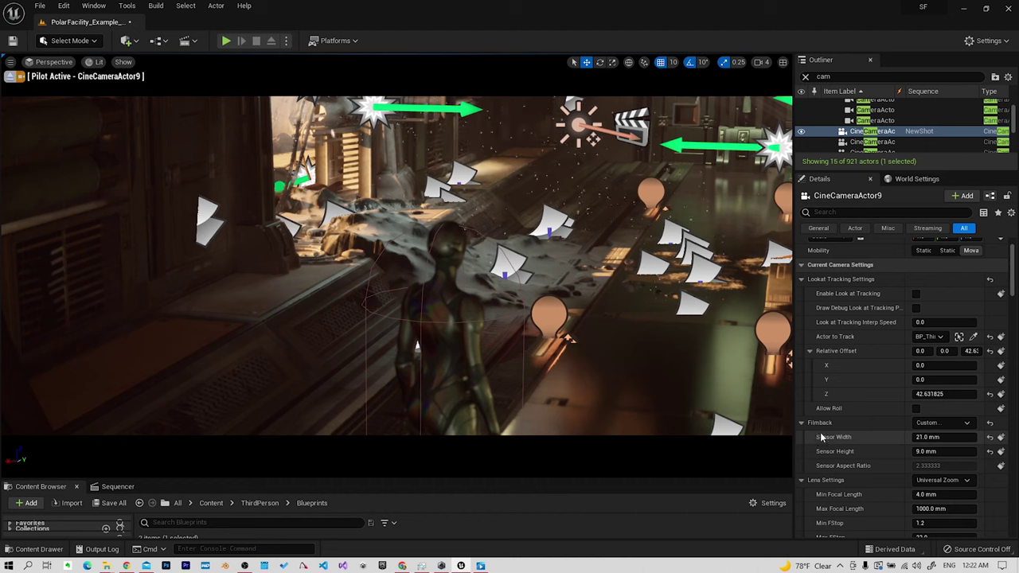
In Lens Settings, drag Min Focal Length down to 4 mm.
scroll(854, 449, "down", 1)
scroll(854, 447, "down", 1)
scroll(849, 444, "down", 1)
scroll(843, 398, "down", 1)
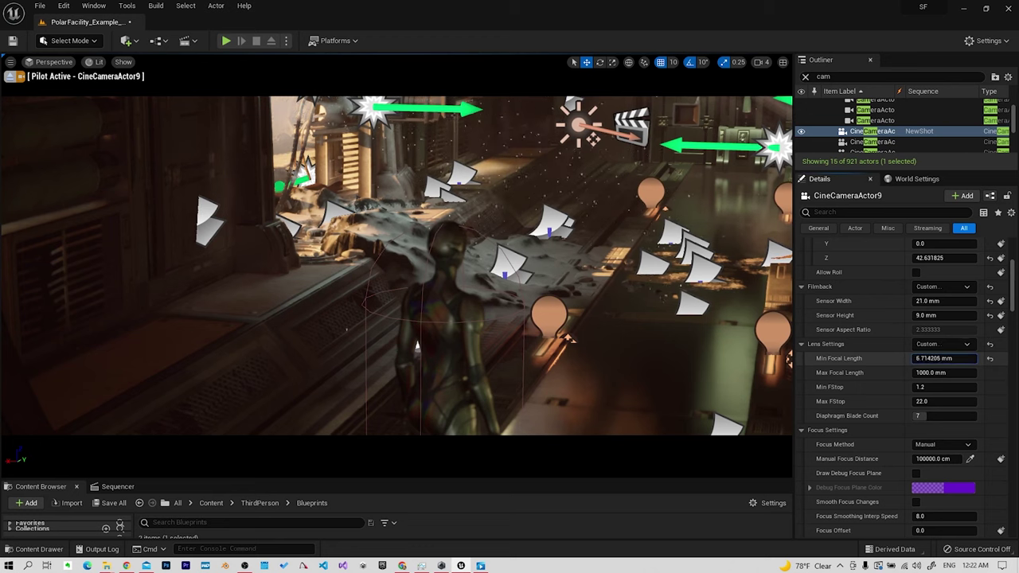
left_click_drag(943, 358, 924, 358)
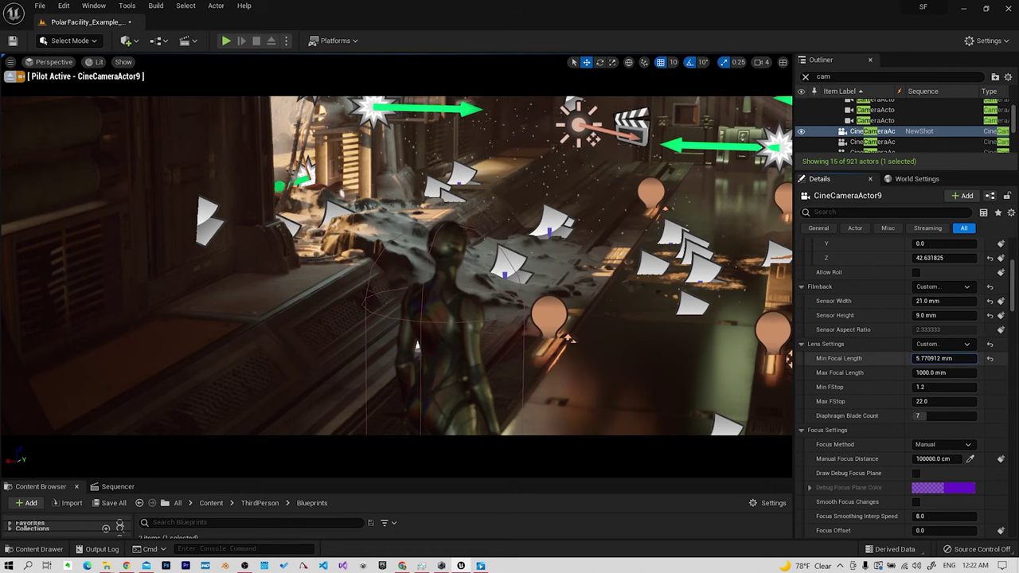
mouse_move(944, 358)
left_mouse_down()
mouse_move(963, 358)
mouse_move(935, 358)
left_mouse_up()
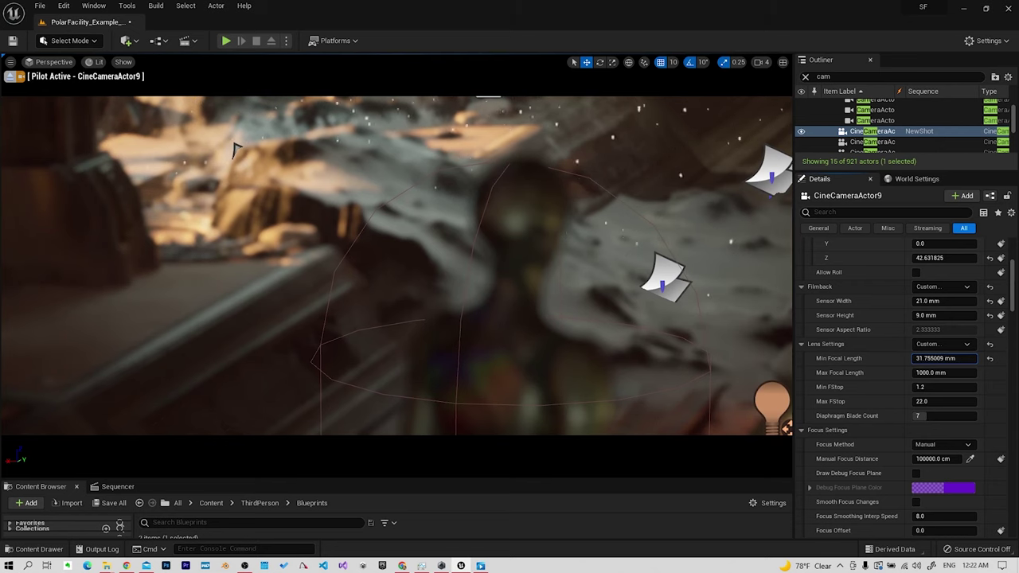
left_click_drag(943, 358, 936, 359)
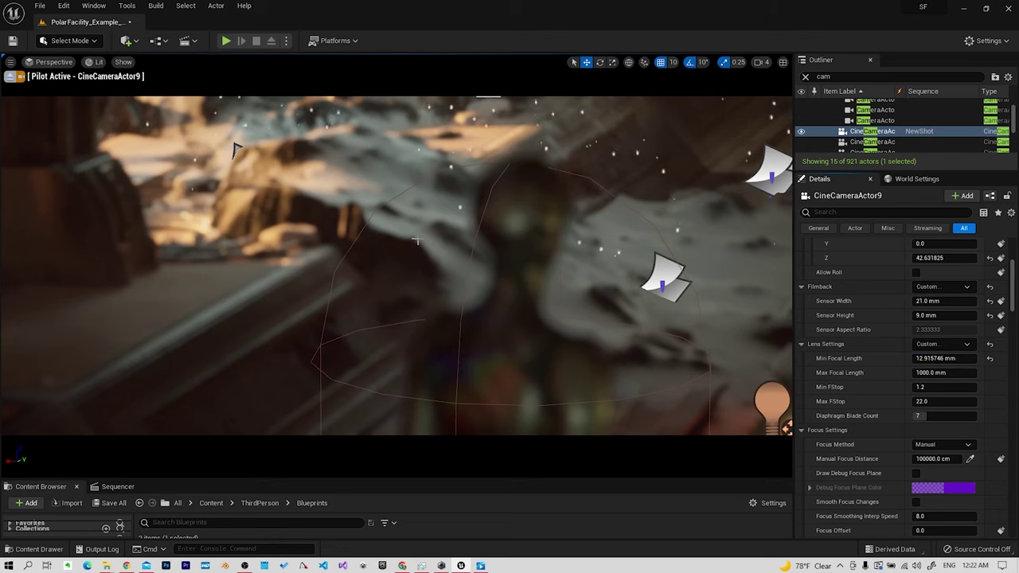
left_click_drag(944, 358, 936, 359)
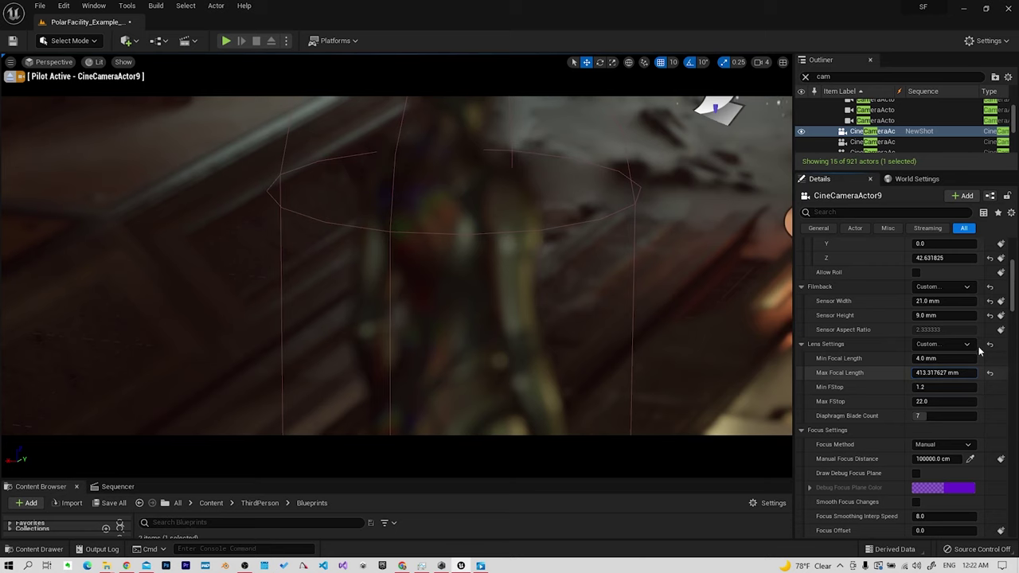
Set the lens Min FStop to 1.2.
left_click(955, 344)
left_click(932, 358)
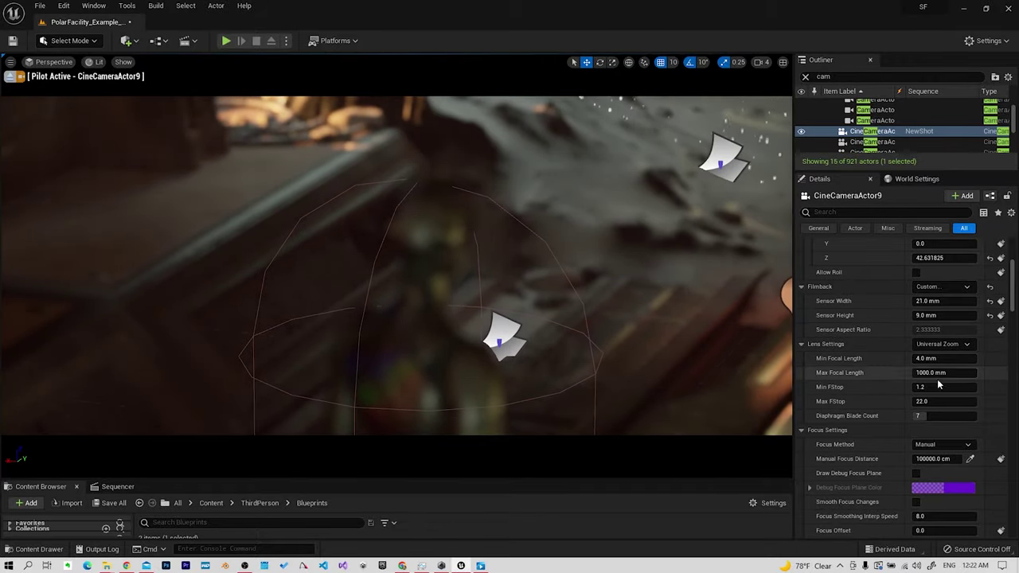
type("1.2")
key("Return")
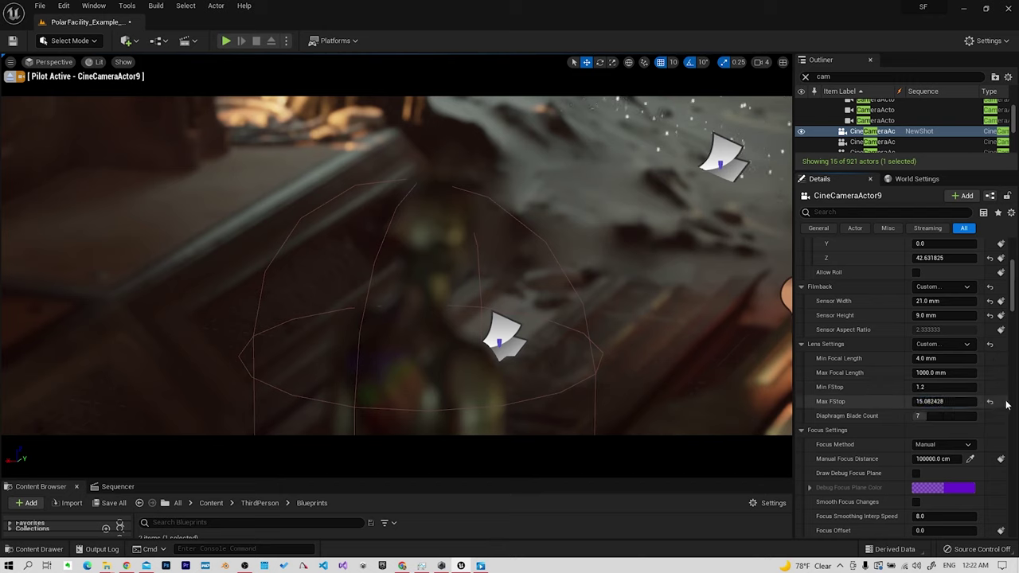
Switch the lens preset to 12mm Prime f/2.8, then to 30mm Prime f/1.4.
left_click(943, 344)
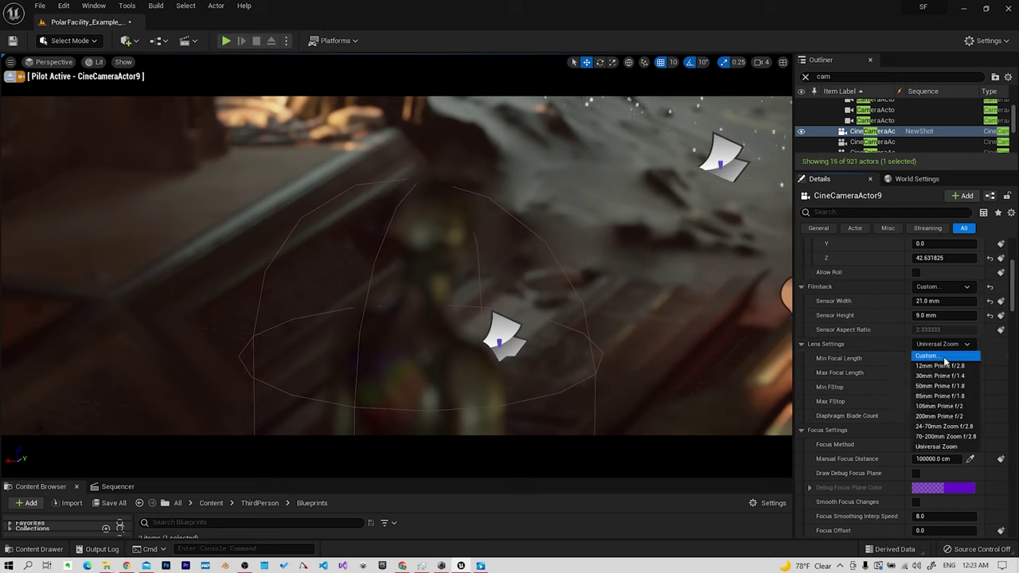
left_click(943, 356)
left_click(947, 365)
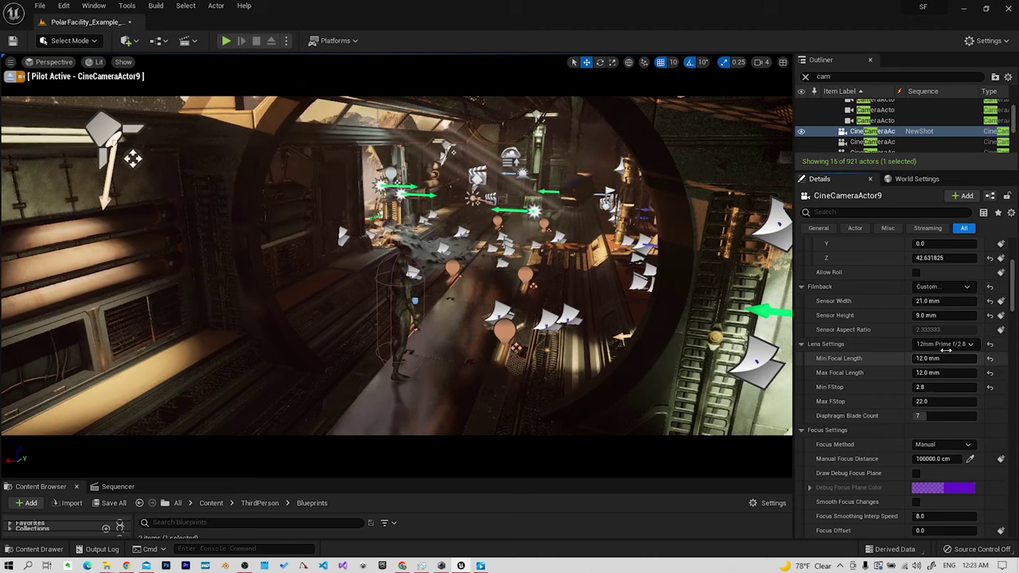
left_click(963, 347)
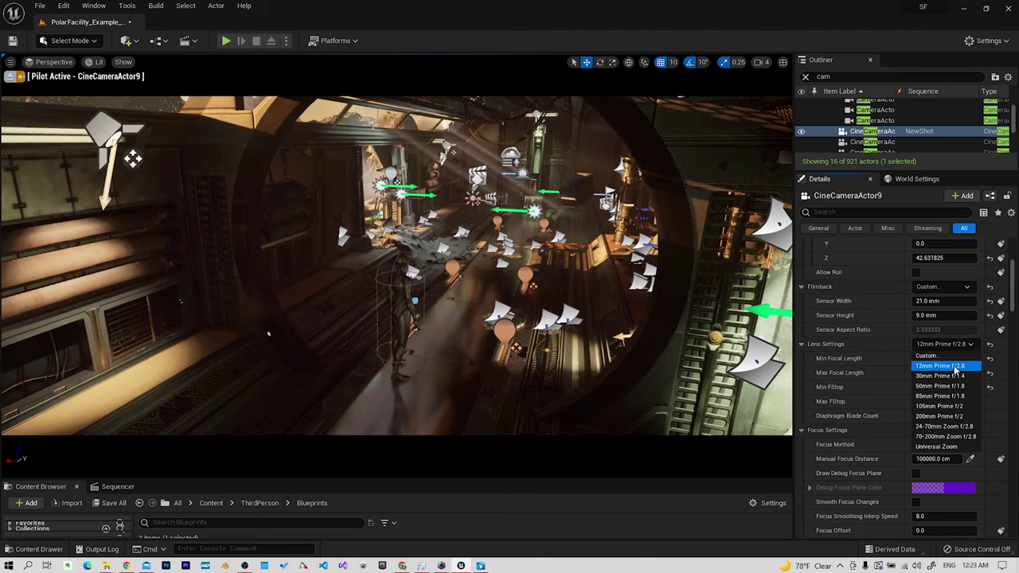
left_click(952, 376)
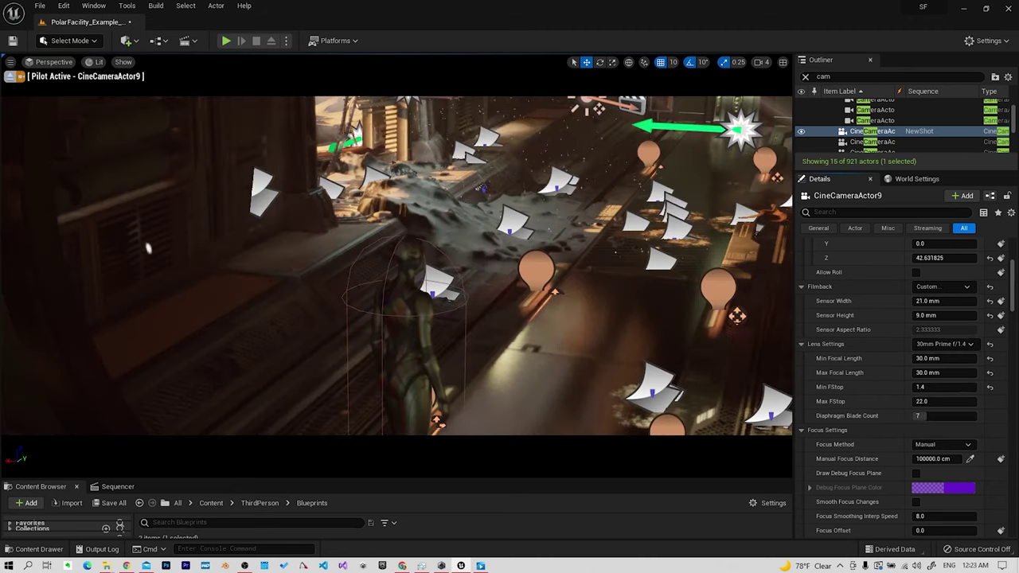
Select the third-person character, move the piloted camera through the level, and reselect the NewShot cine camera.
right_click(575, 71)
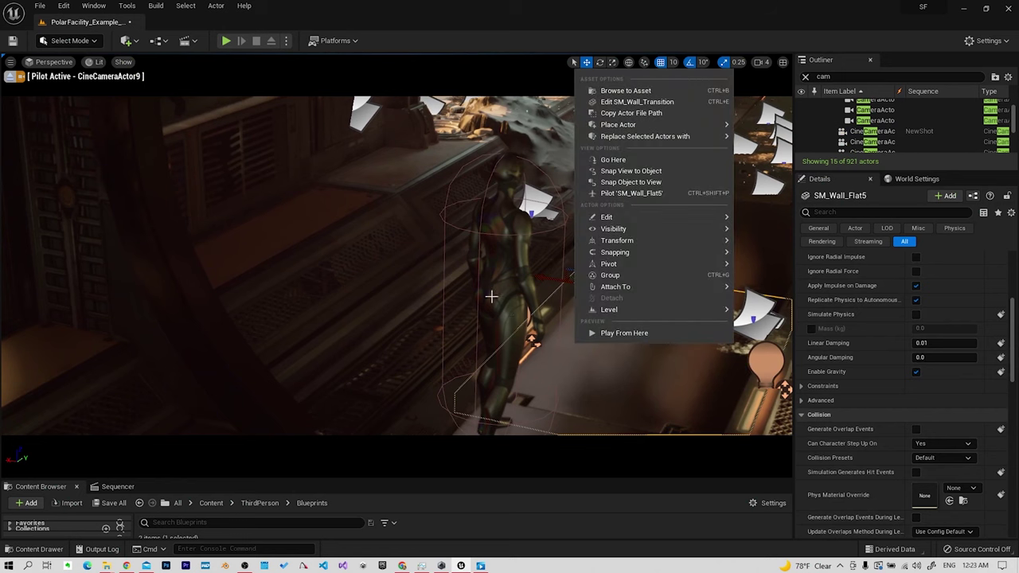
left_click(502, 262)
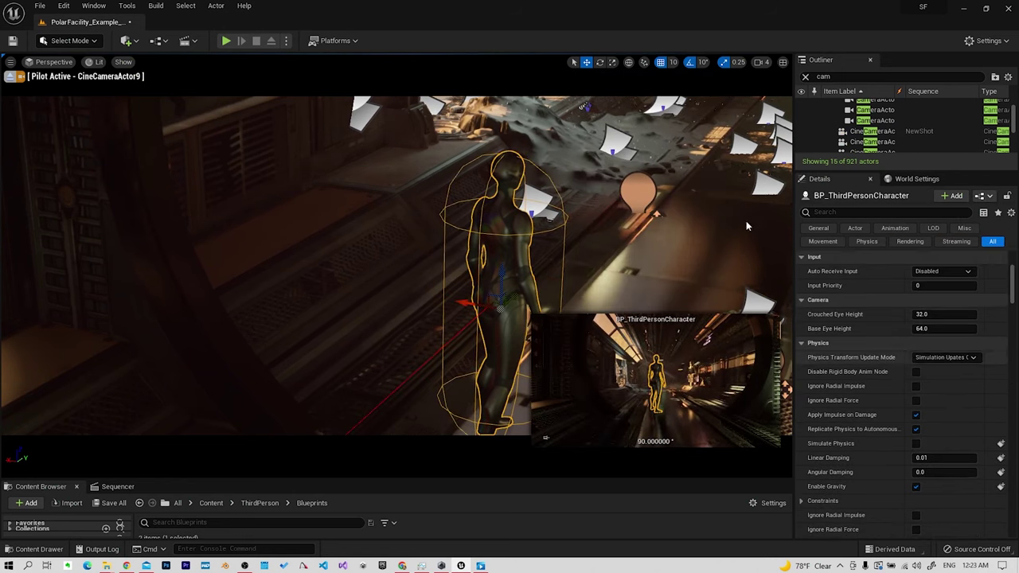
mouse_move(362, 221)
right_mouse_down()
mouse_move(512, 141)
mouse_move(601, 125)
right_mouse_up()
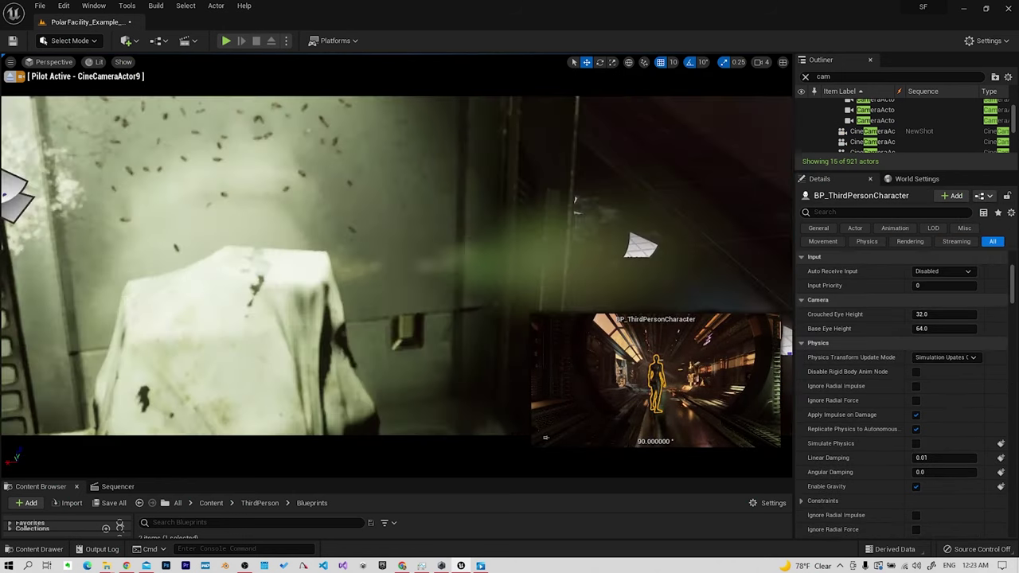
left_click(850, 132)
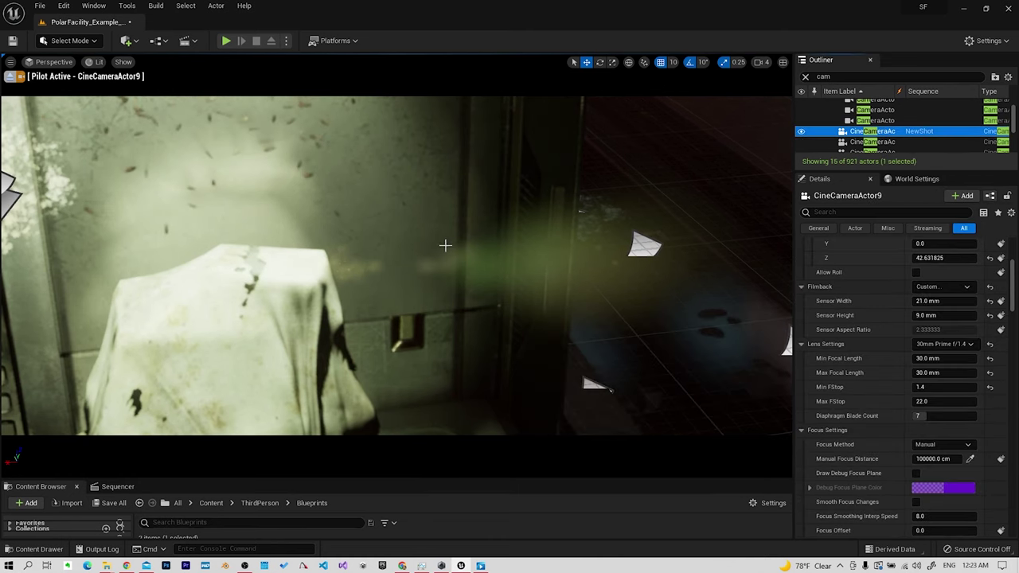
right_click_drag(462, 236, 398, 239)
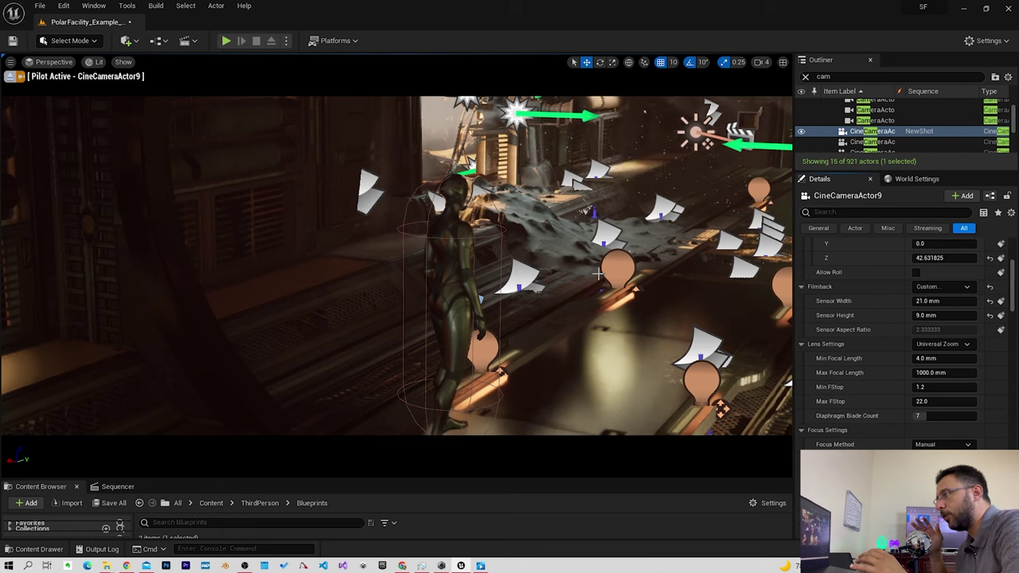
Frame the corridor in the piloted view and reselect the NewShot cine camera.
left_click(54, 61)
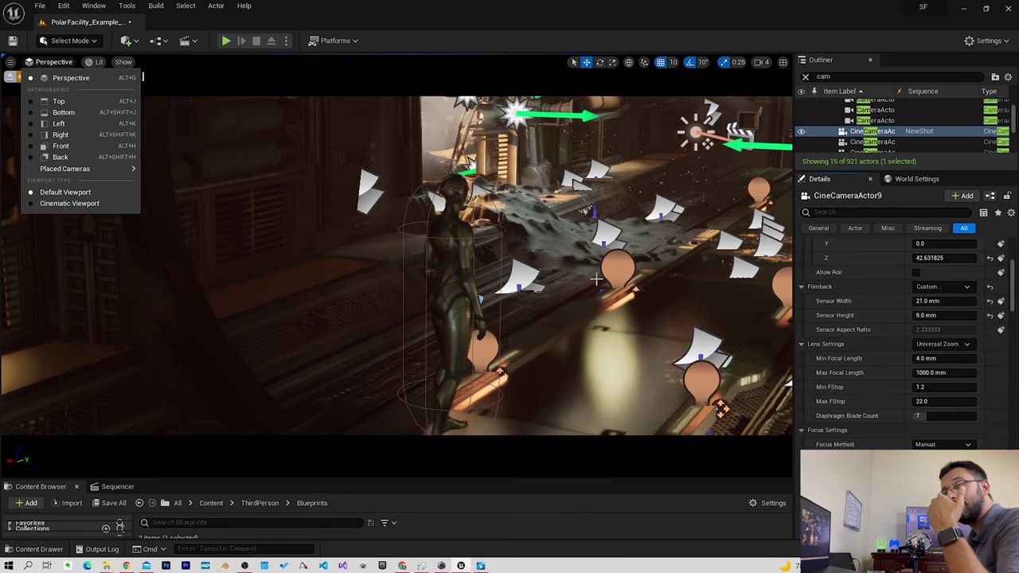
left_click(996, 368)
scroll(864, 382, "down", 3)
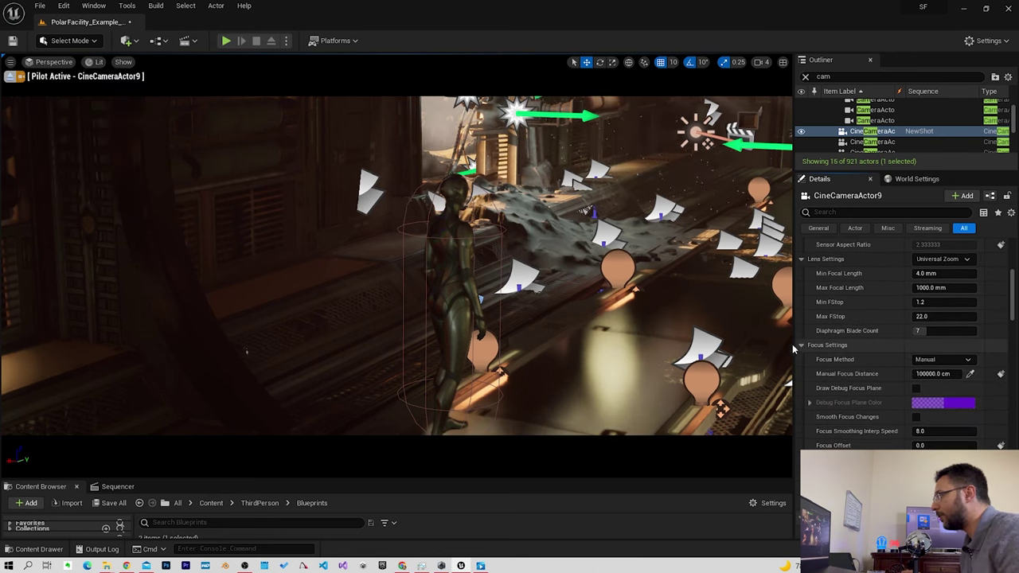
mouse_move(272, 277)
right_mouse_down()
mouse_move(199, 263)
mouse_move(540, 280)
right_mouse_up()
right_click(540, 280)
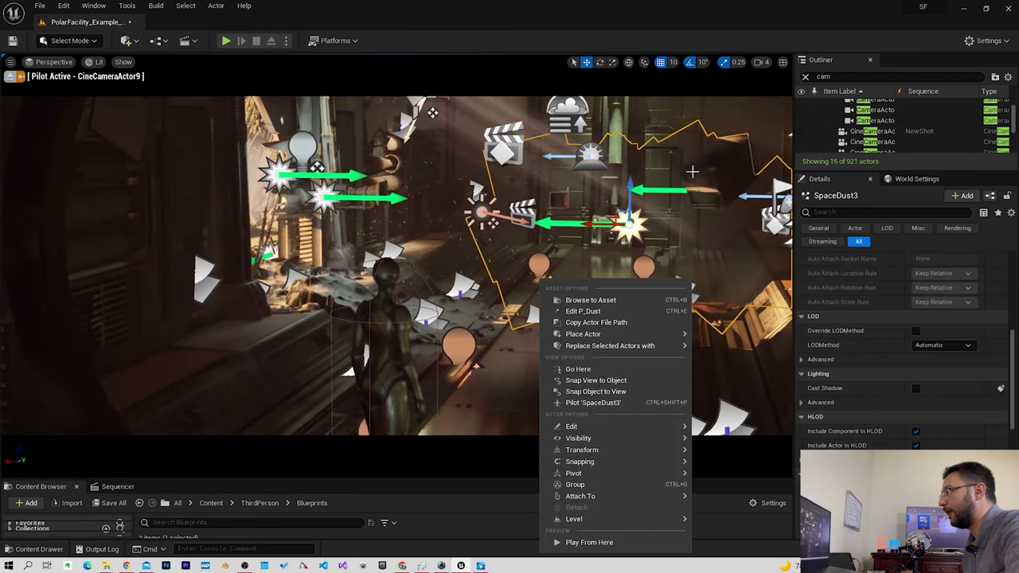
left_click(883, 131)
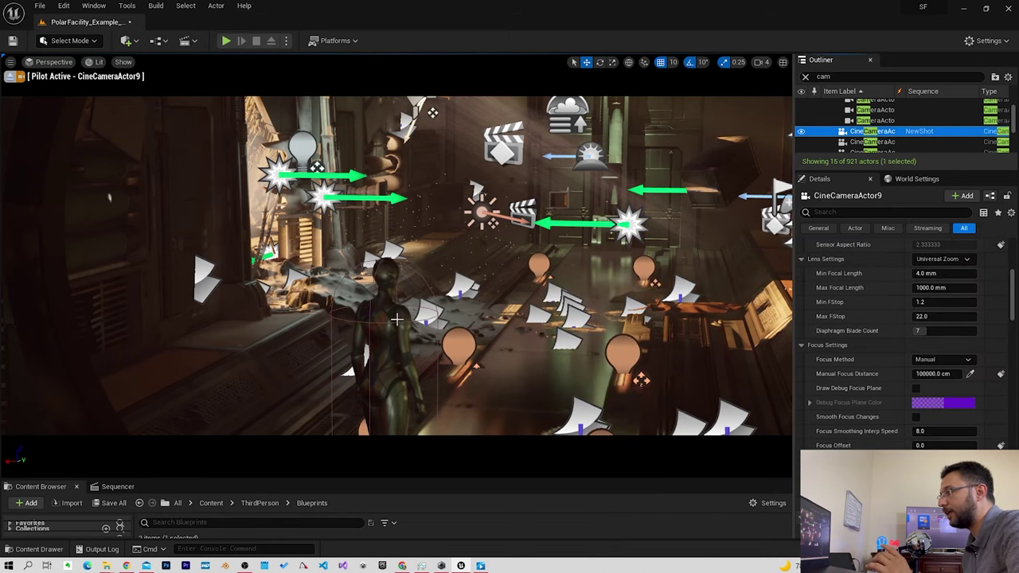
Set Manual Focus Distance to 100 cm, then sample depth and pull focus toward the foreground.
left_click(929, 374)
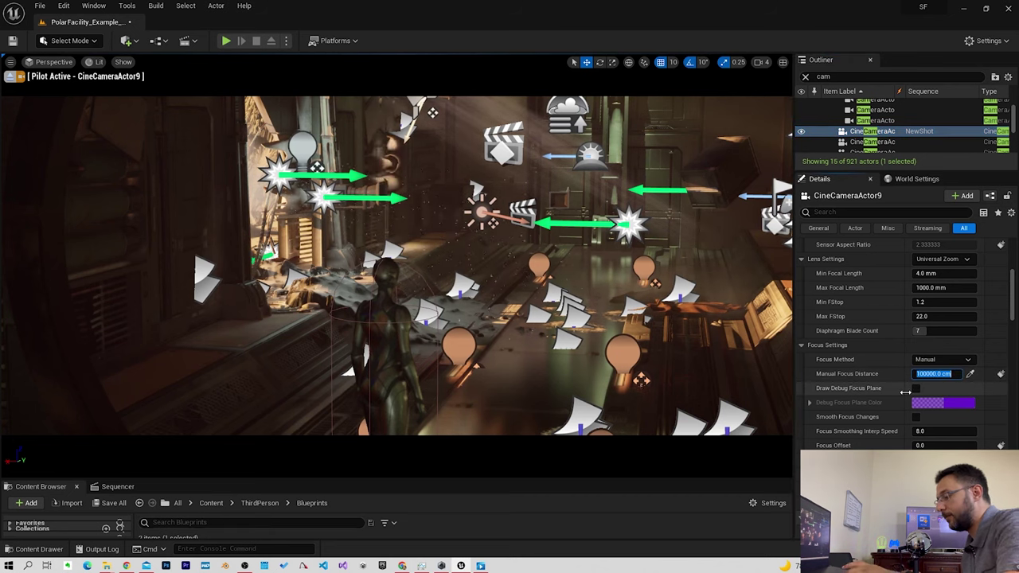
type("100")
key("Return")
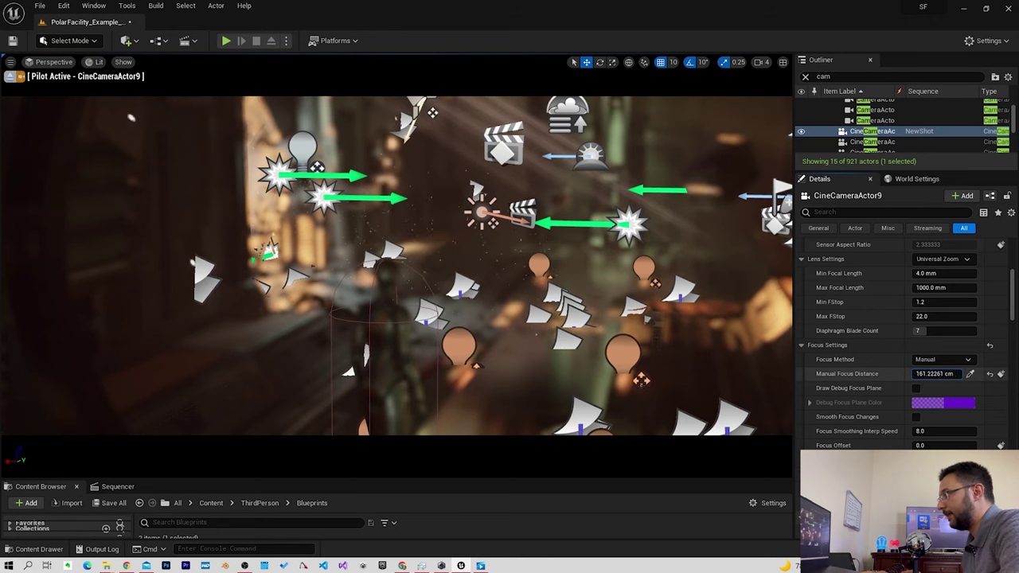
left_click(249, 312)
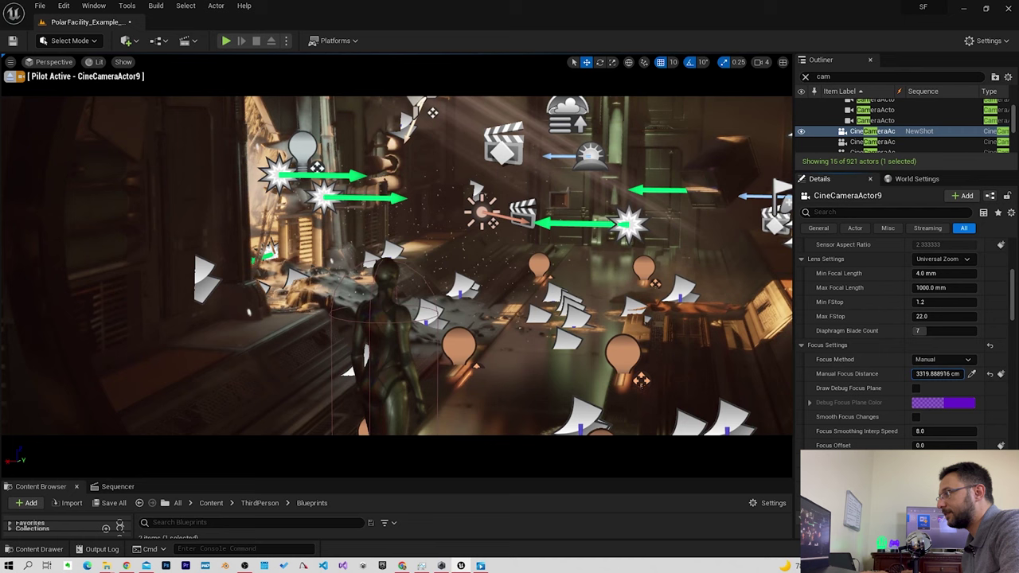
left_click(971, 373)
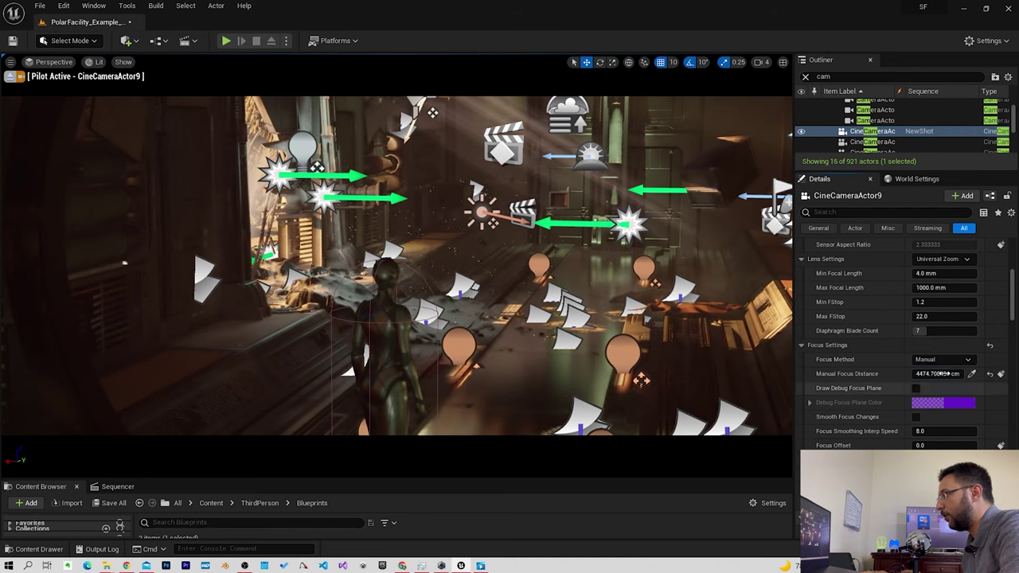
mouse_move(847, 374)
left_mouse_down()
mouse_move(812, 373)
mouse_move(884, 373)
mouse_move(824, 374)
left_mouse_up()
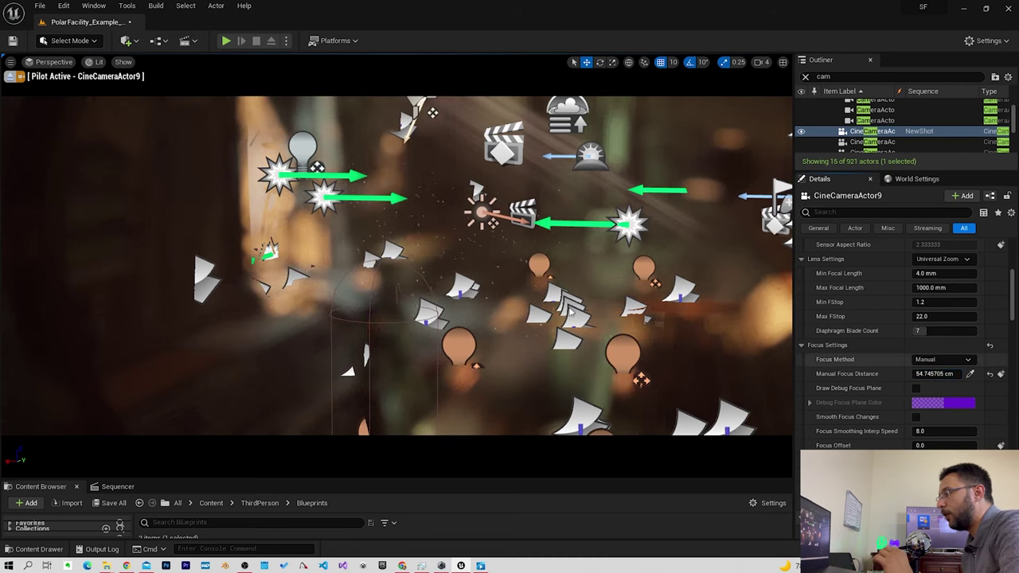
Keep Focus Method on Manual and sample scene depth to focus at about 1184 cm.
left_click(952, 364)
left_click(962, 379)
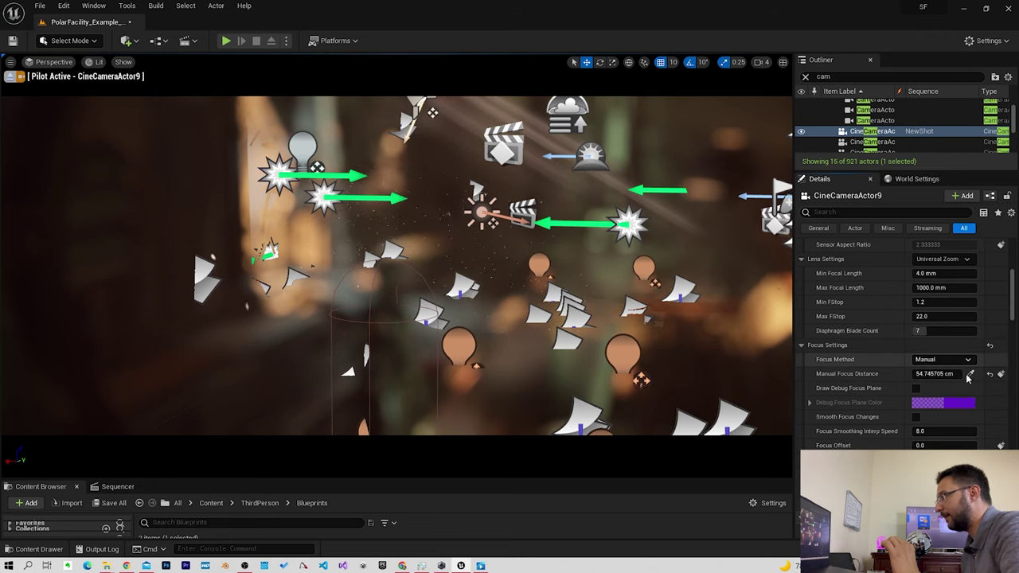
left_click(971, 374)
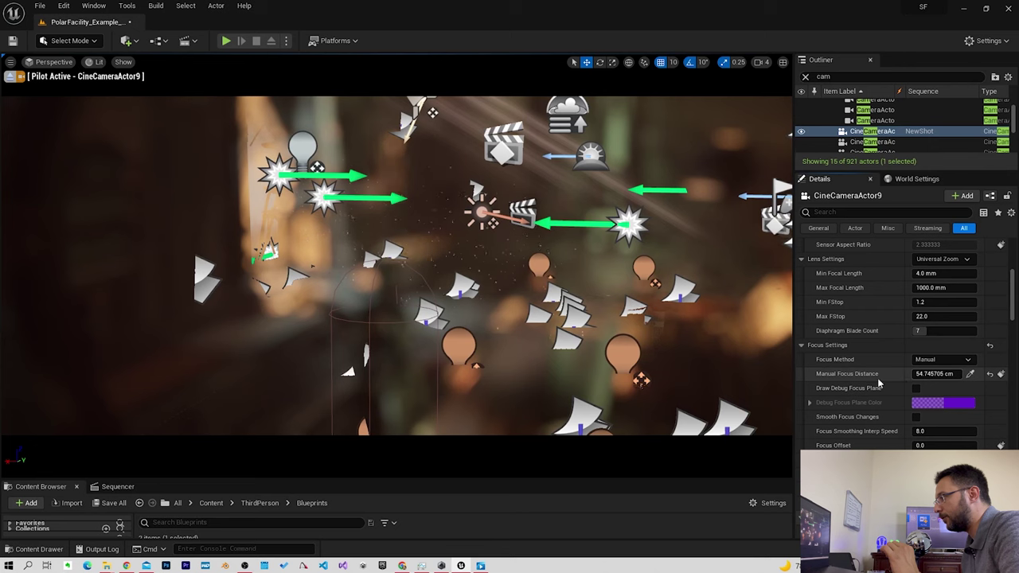
left_click(384, 349)
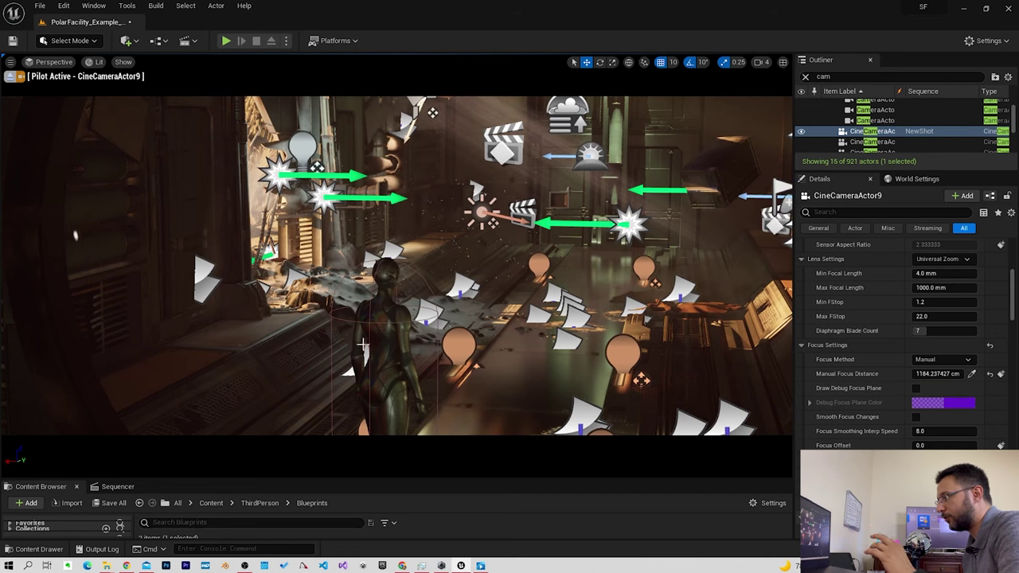
Preview the debug focus plane, set Manual Focus Distance to 100000 cm, then turn the plane off.
left_click(916, 388)
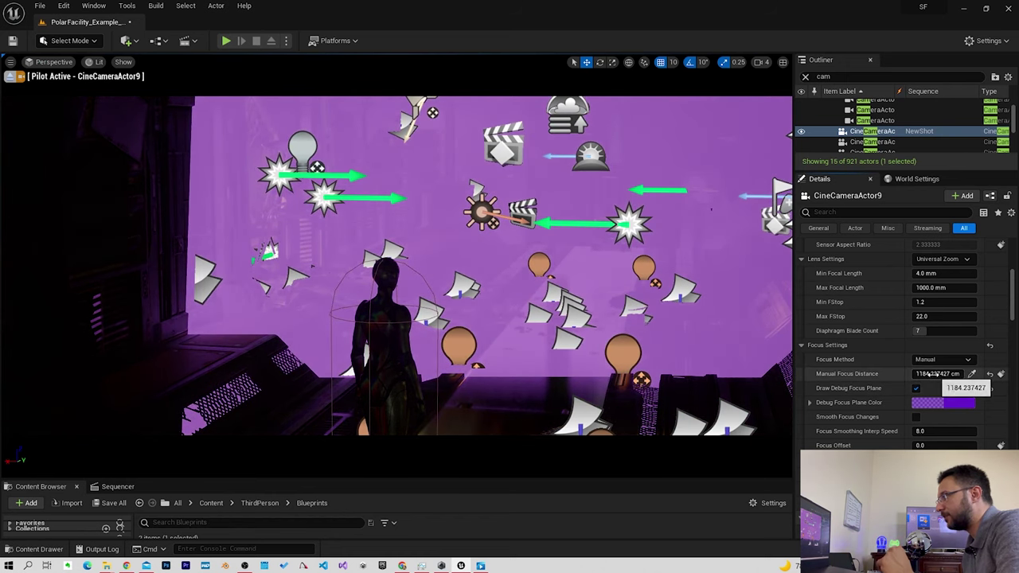
left_click_drag(938, 373, 987, 373)
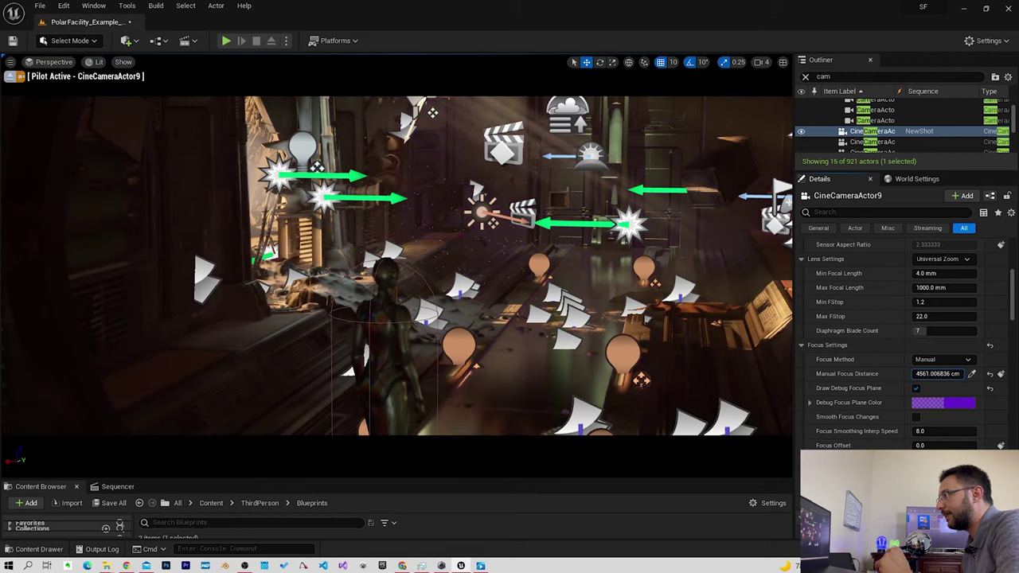
left_click(940, 373)
type("100000")
key("Return")
left_click(915, 389)
left_click(916, 389)
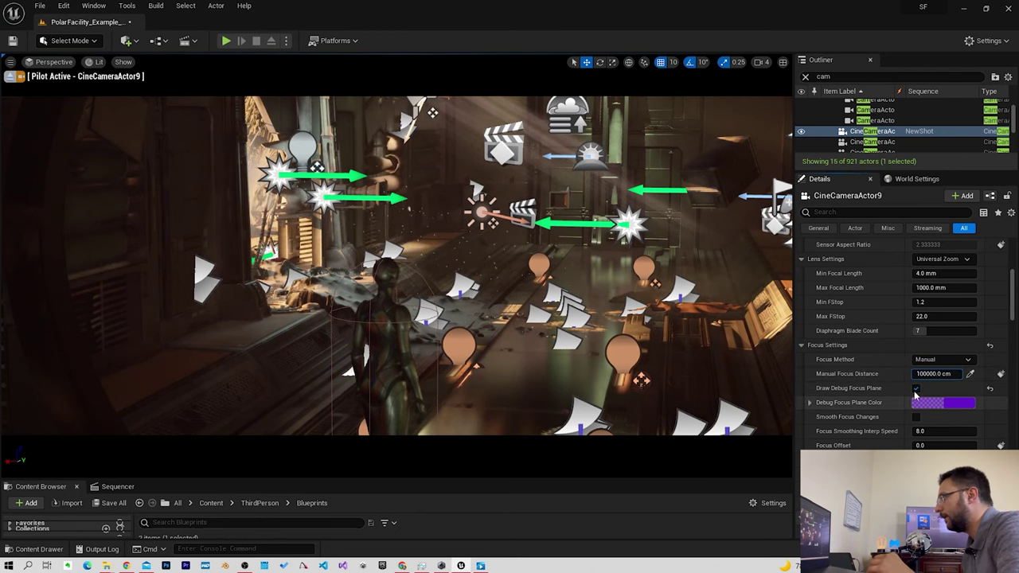
left_click(917, 388)
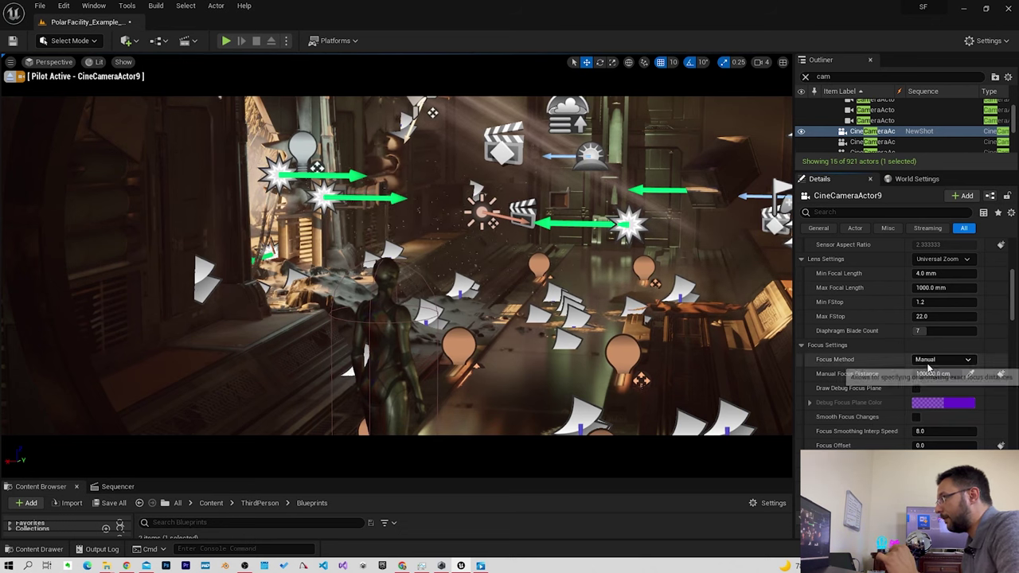
Switch Focus Method to Tracking and pick the third-person character as the actor to track.
left_click(941, 359)
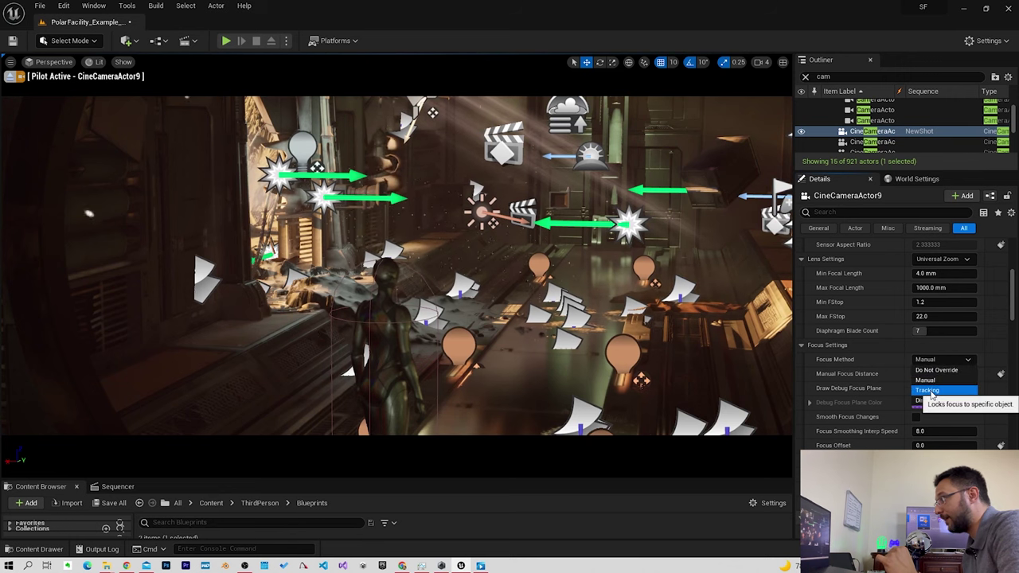
left_click(930, 390)
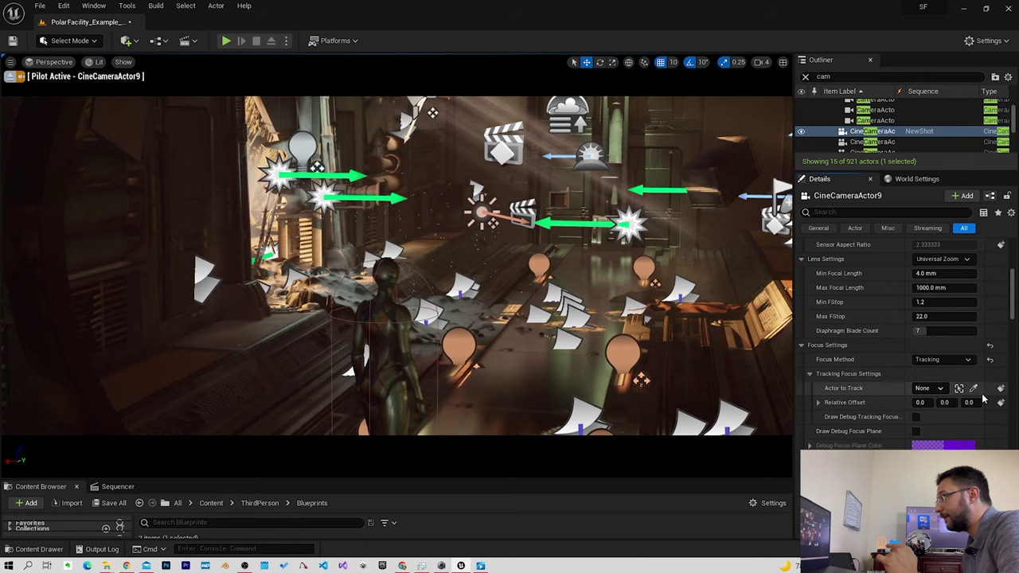
left_click(972, 388)
left_click(382, 315)
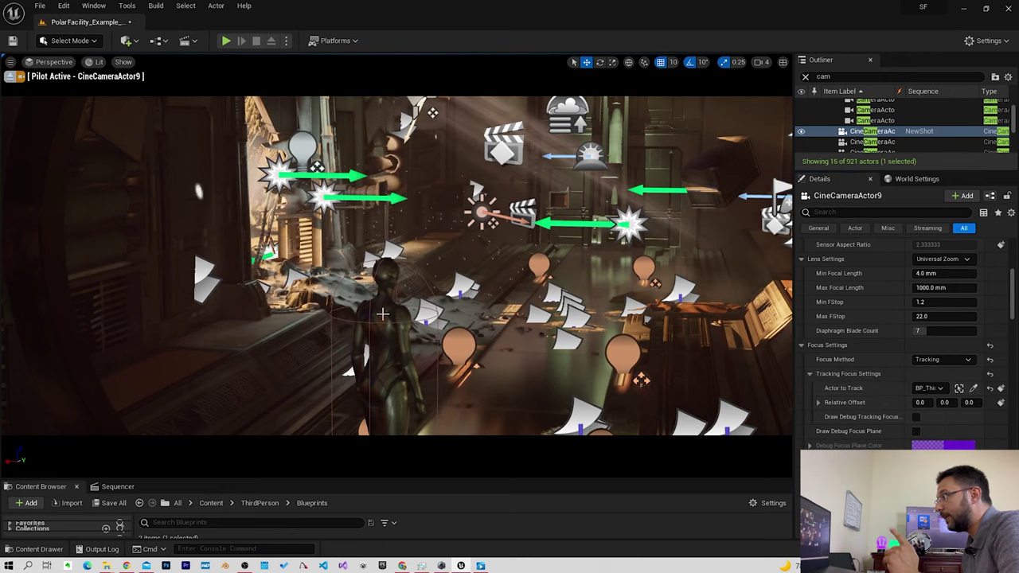
left_click(973, 388)
left_click(383, 312)
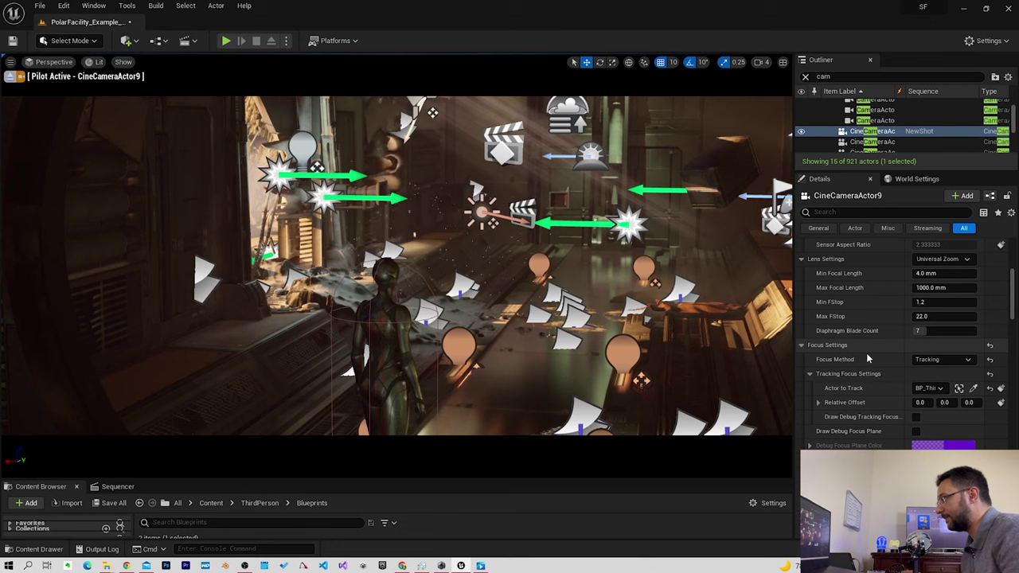
Scroll down to Post Process and collapse its Lens, Color Grading and Rendering Features categories.
scroll(871, 370, "down", 1)
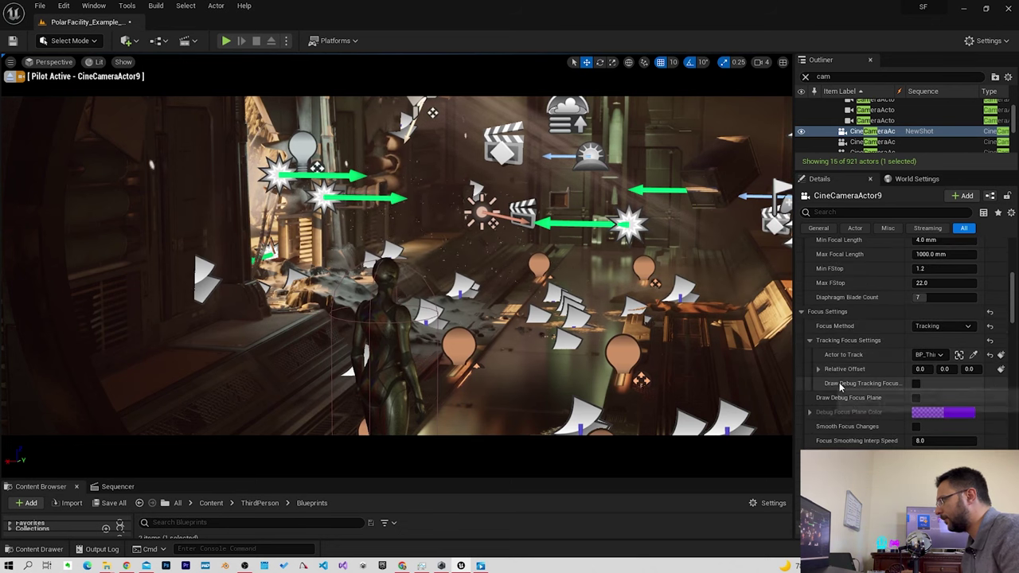
scroll(868, 394, "down", 1)
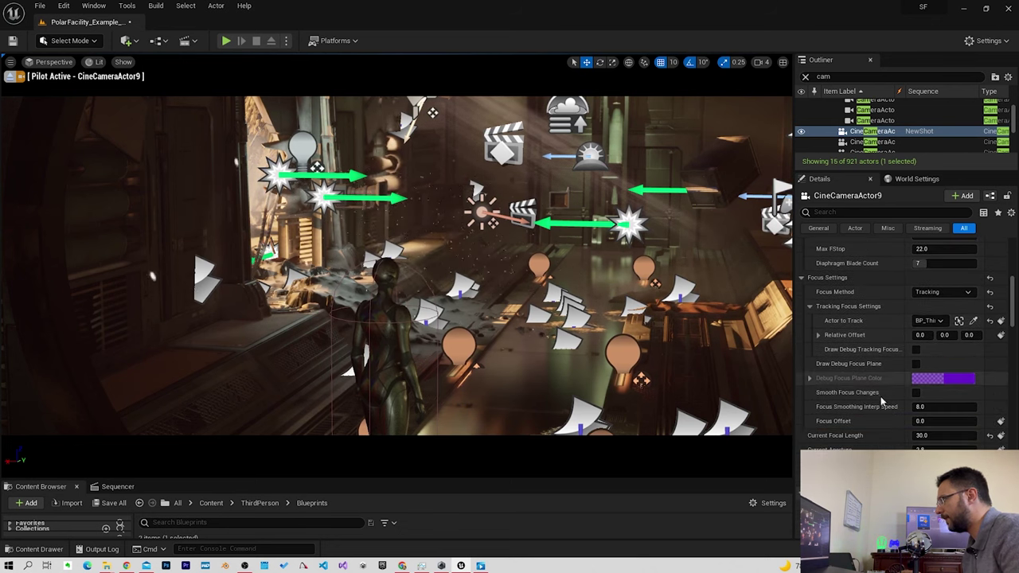
scroll(889, 407, "down", 1)
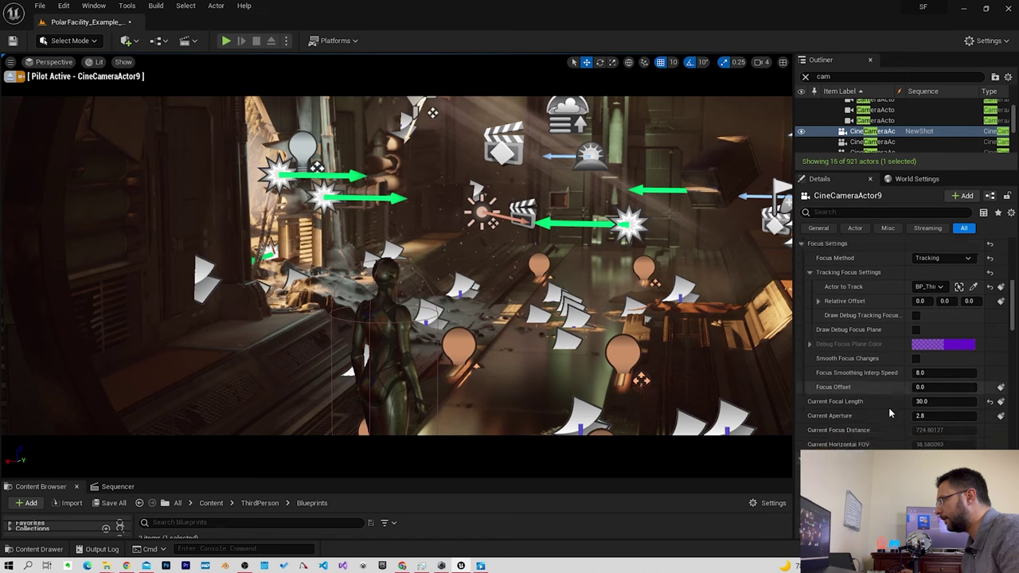
scroll(840, 389, "down", 1)
scroll(837, 390, "down", 1)
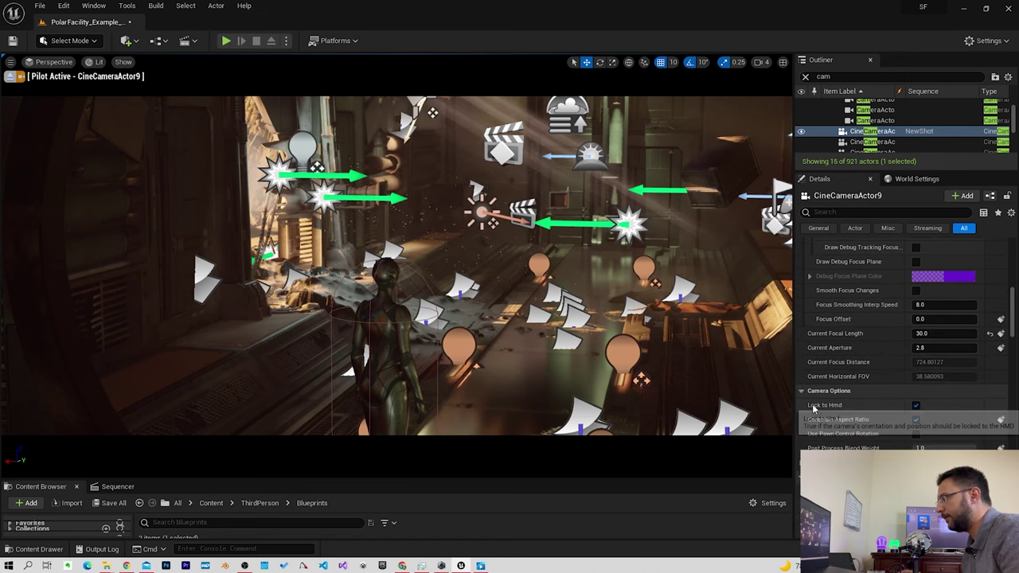
scroll(860, 400, "down", 1)
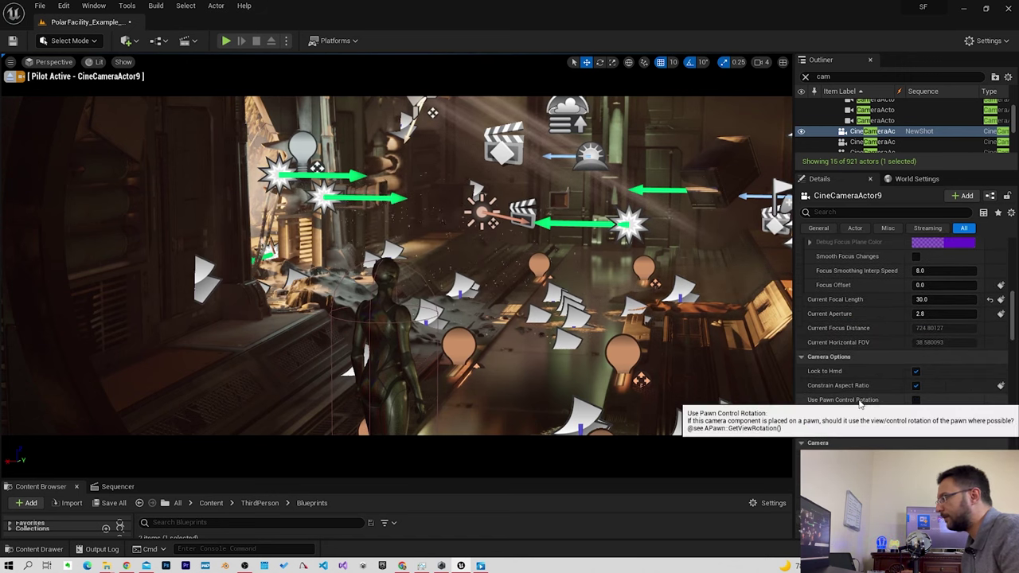
scroll(860, 403, "down", 1)
scroll(853, 410, "down", 1)
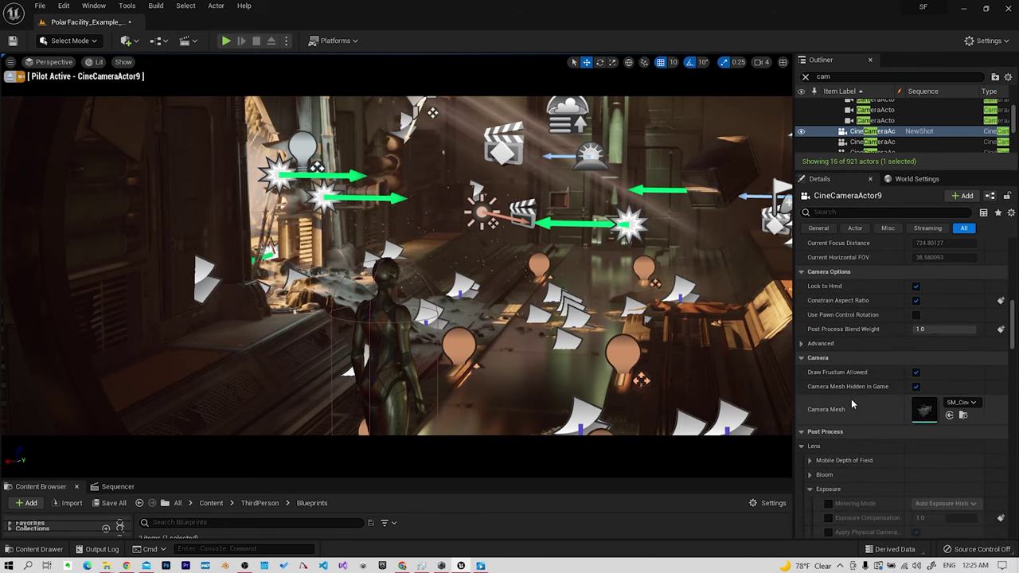
scroll(851, 402, "down", 1)
scroll(853, 408, "down", 1)
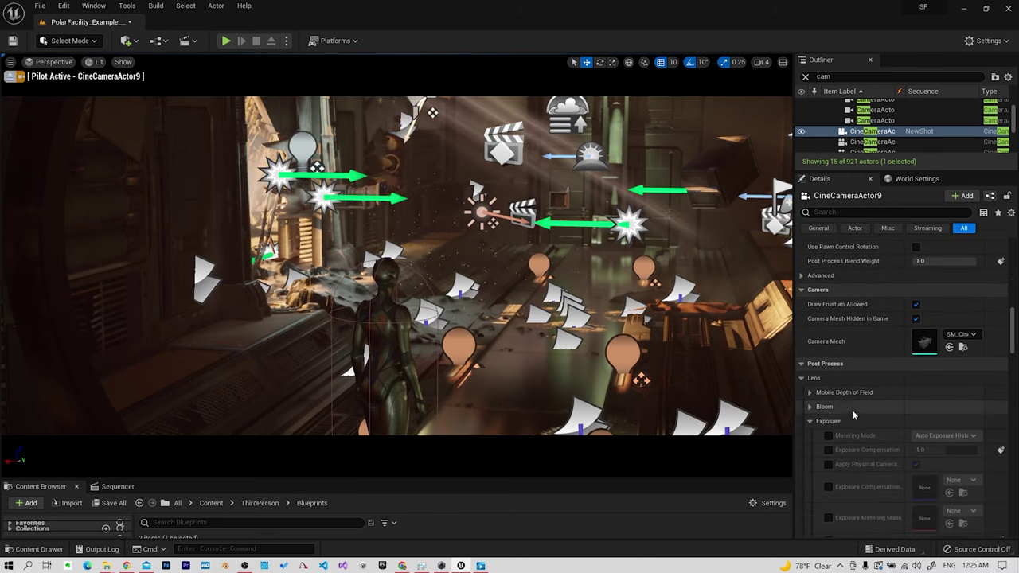
scroll(852, 410, "down", 1)
left_click(802, 360)
left_click(800, 375)
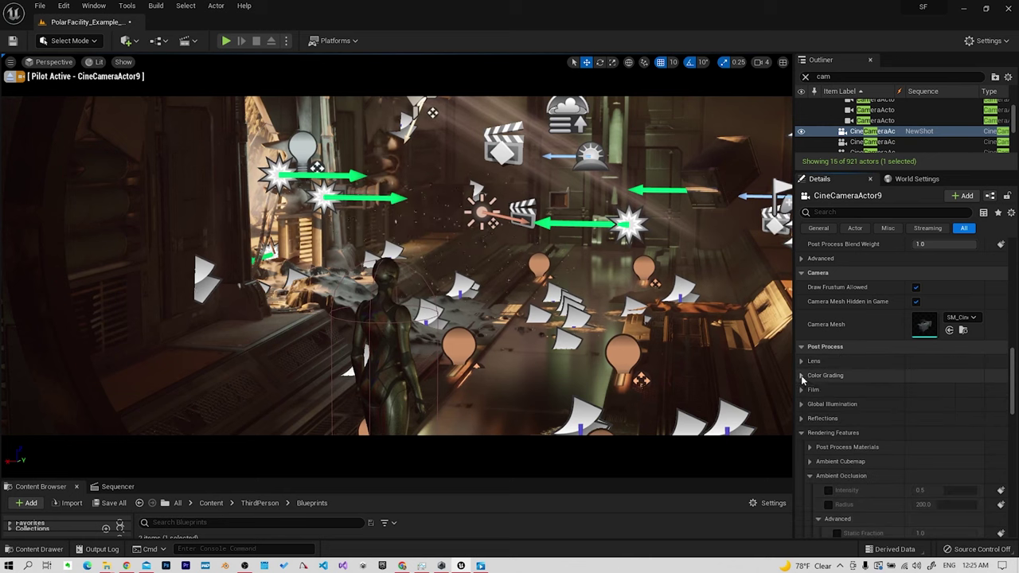
left_click(802, 432)
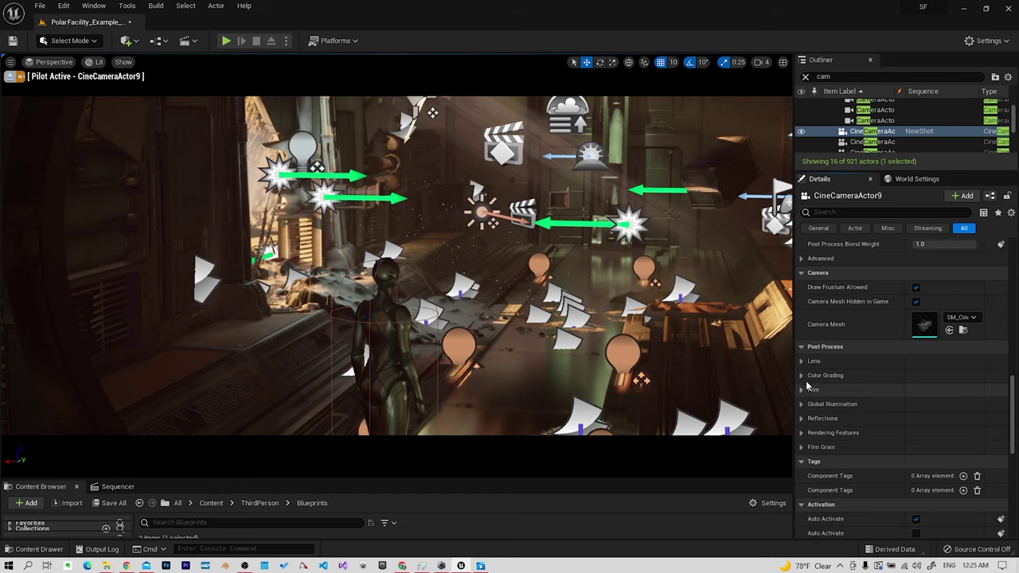
Enable Global Saturation, try 2.0 and 0 (greyscale), then reset it to 1.0.
left_click(801, 376)
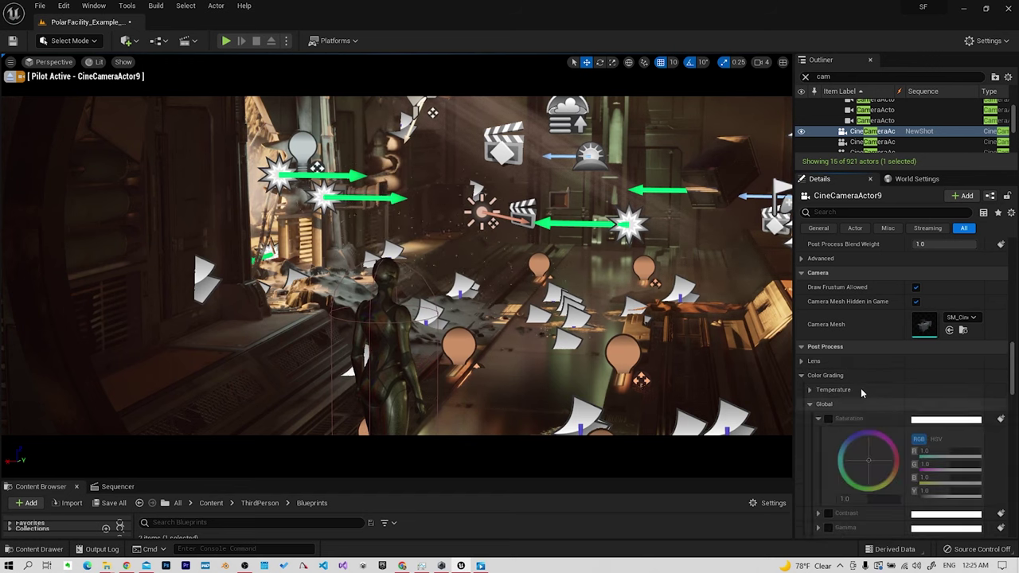
left_click(828, 418)
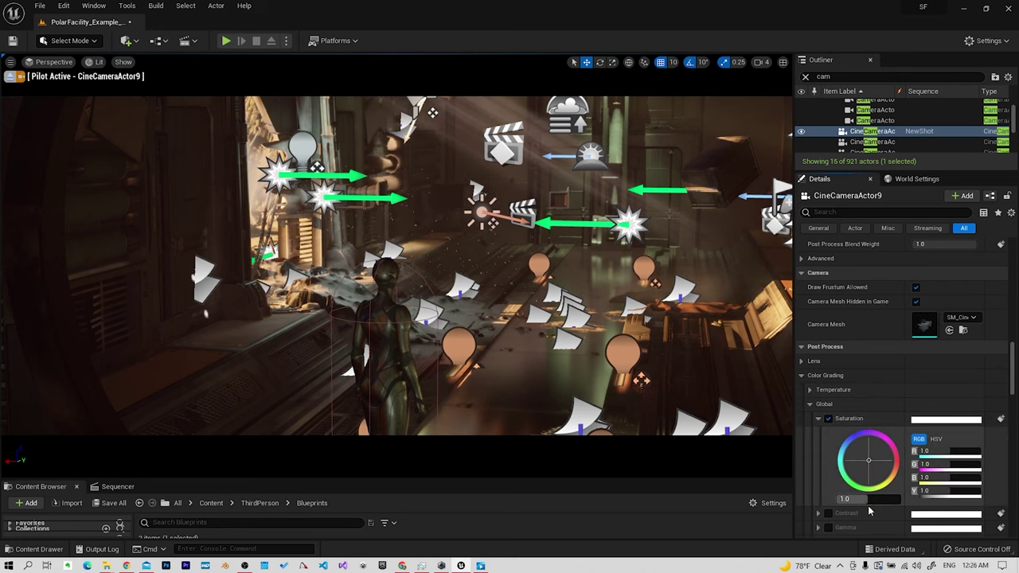
left_click_drag(876, 502, 907, 501)
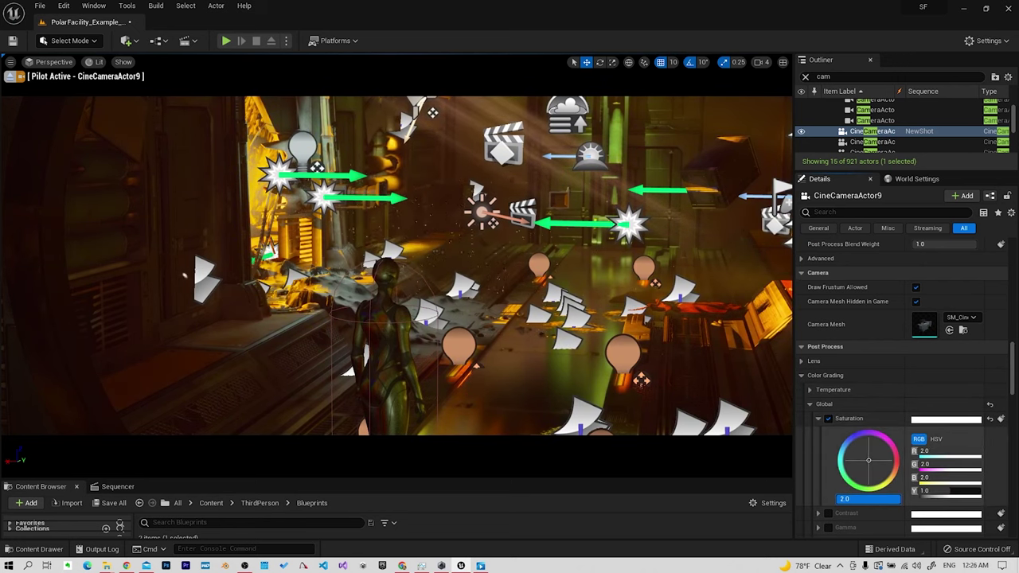
type("0")
key("Return")
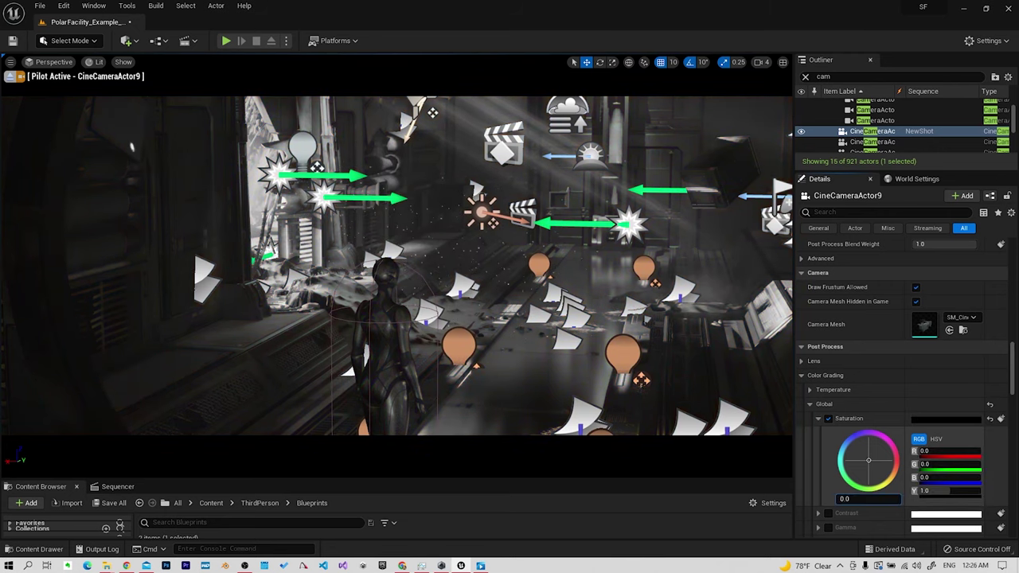
key("ctrl+z")
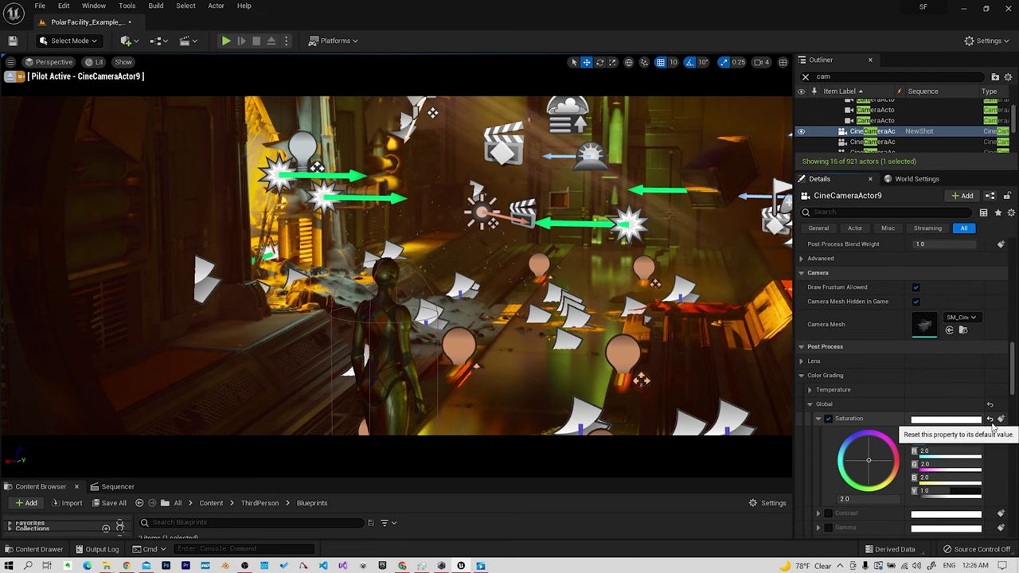
left_click(989, 419)
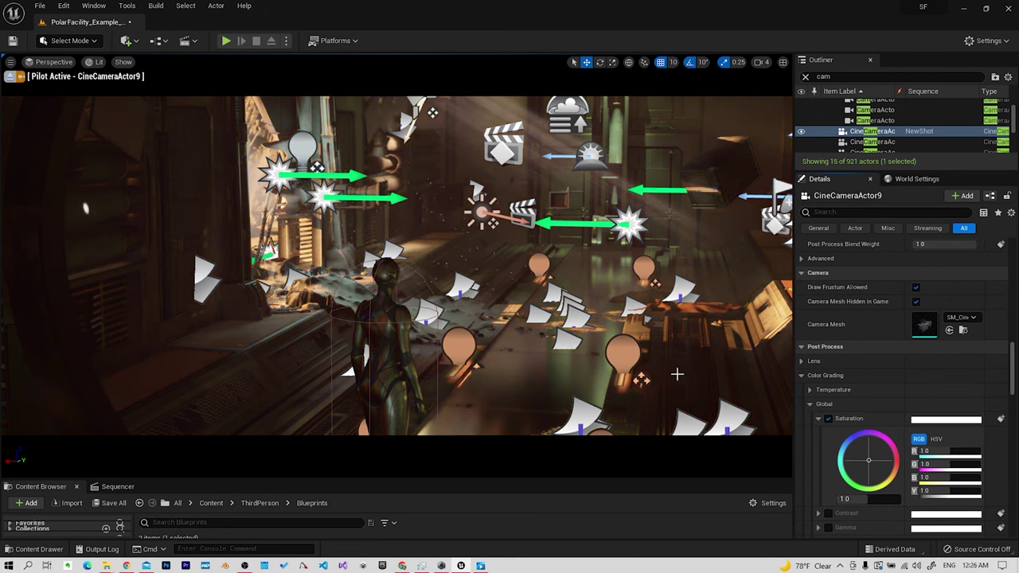
left_click(825, 404)
left_click(810, 418)
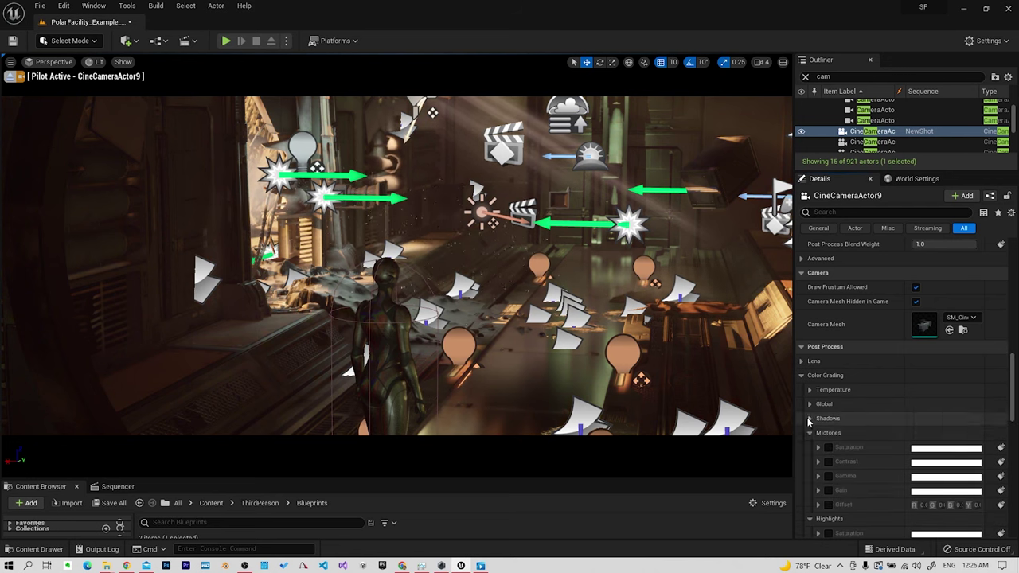
left_click(810, 432)
left_click(809, 446)
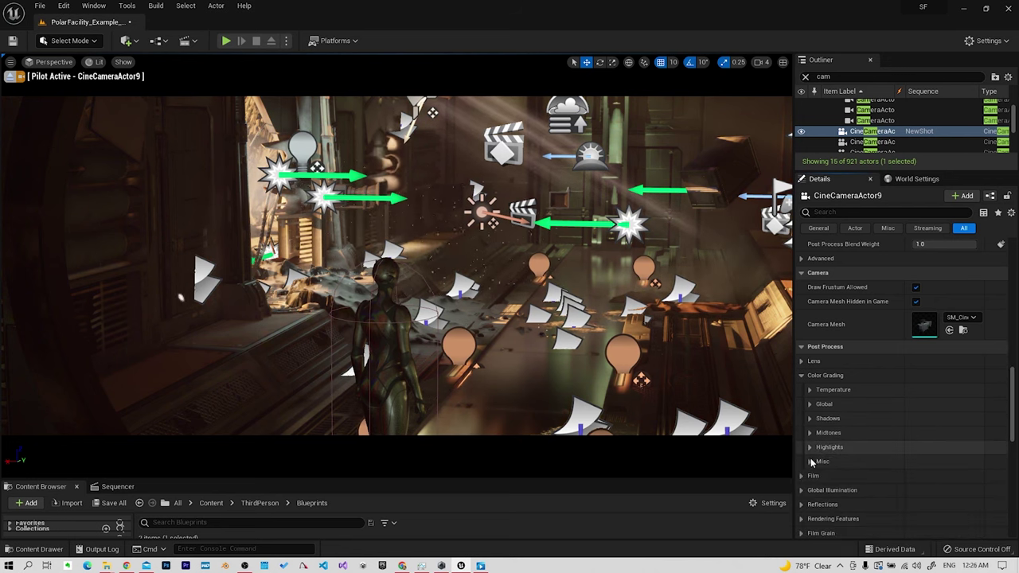
scroll(843, 454, "down", 2)
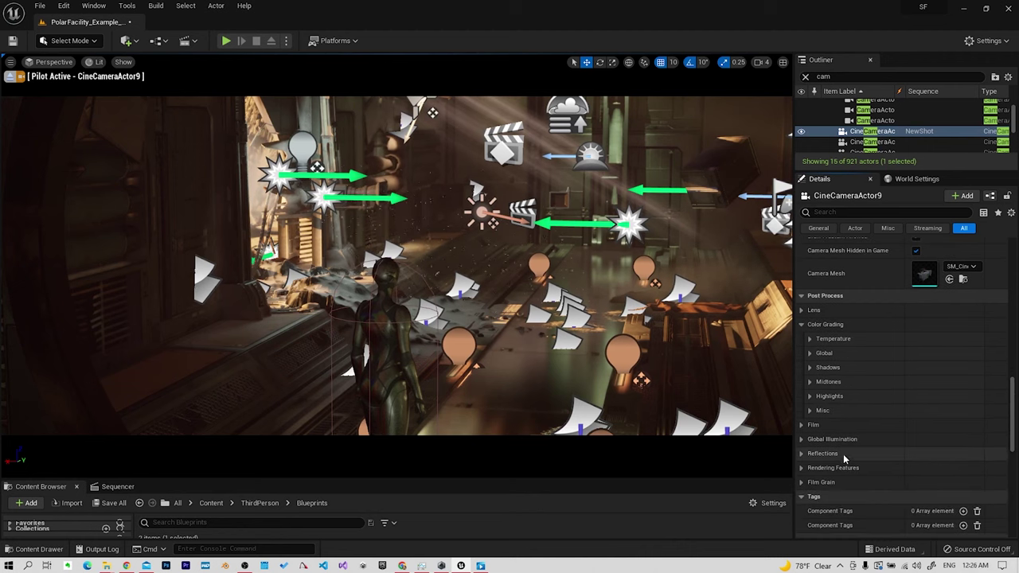
scroll(853, 478, "down", 1)
scroll(859, 473, "down", 2)
scroll(860, 473, "down", 2)
scroll(893, 467, "down", 1)
scroll(890, 467, "down", 1)
scroll(890, 467, "down", 1)
scroll(891, 467, "down", 2)
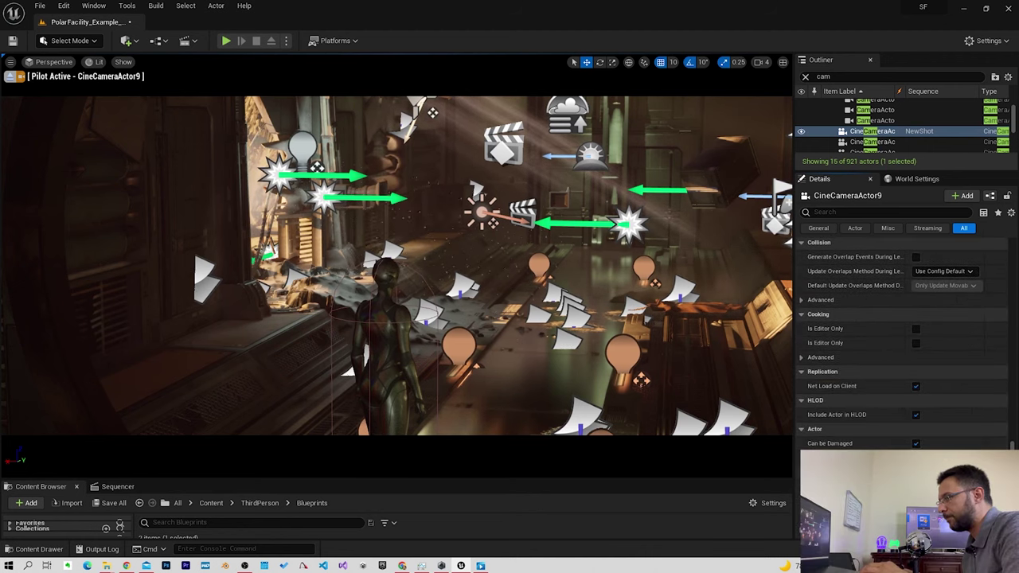
scroll(891, 467, "down", 1)
scroll(891, 467, "down", 1)
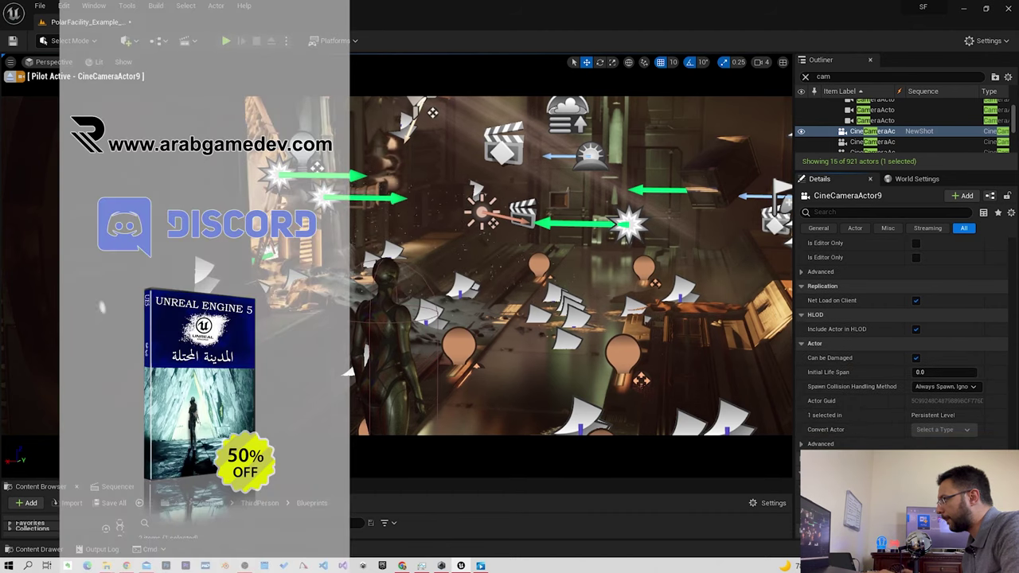
scroll(902, 353, "up", 2)
scroll(902, 353, "up", 2)
scroll(902, 353, "up", 1)
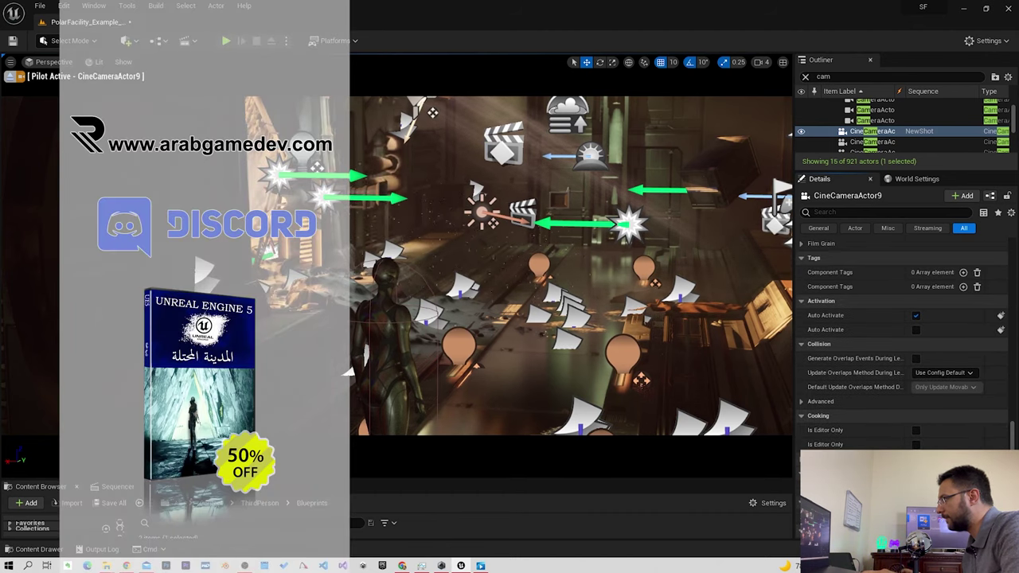
scroll(902, 353, "up", 2)
scroll(902, 353, "up", 2)
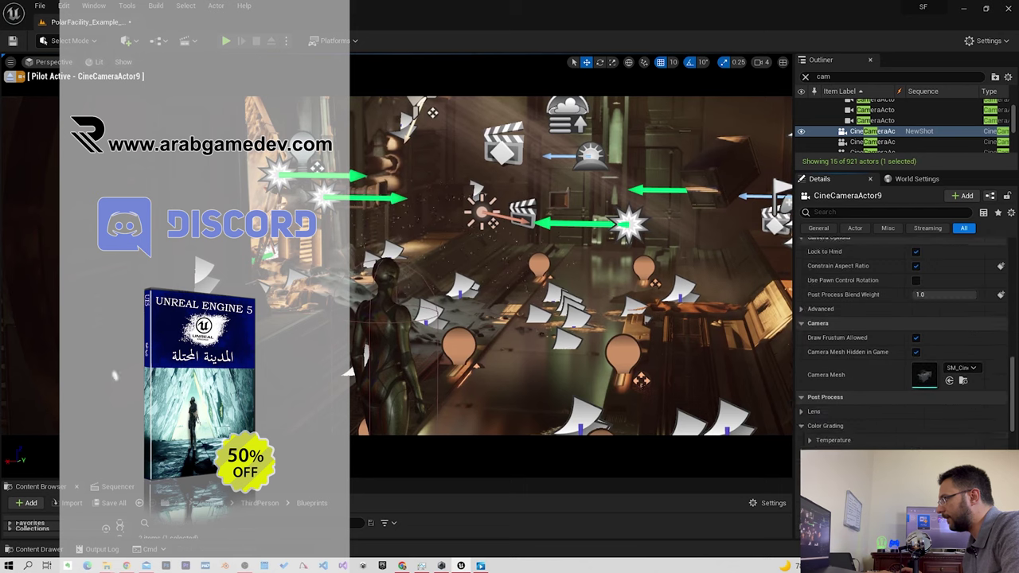
scroll(902, 353, "up", 2)
scroll(902, 353, "up", 1)
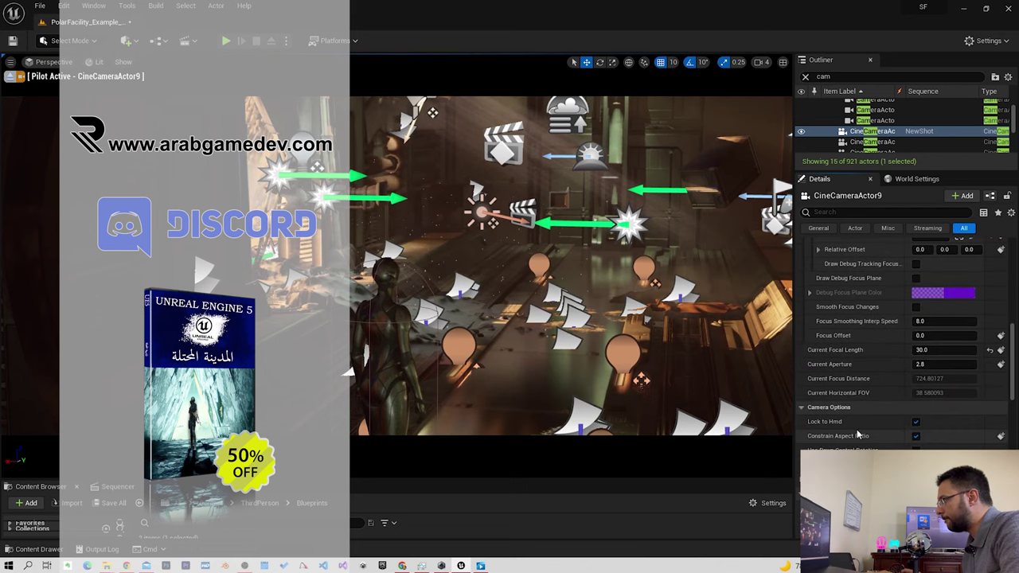
scroll(831, 446, "down", 1)
scroll(831, 447, "down", 1)
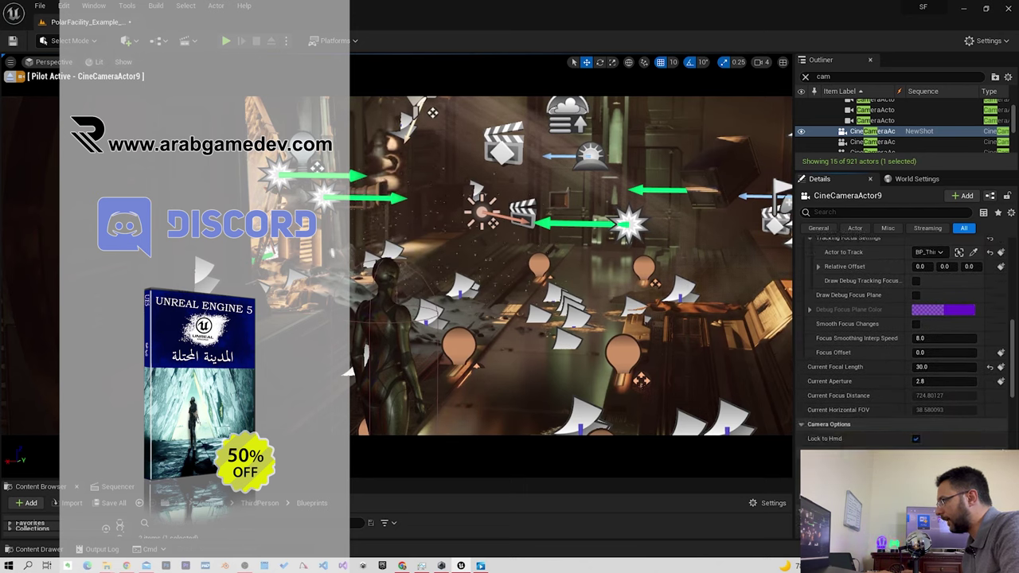
scroll(831, 445, "up", 1)
scroll(831, 446, "up", 1)
scroll(831, 446, "up", 2)
scroll(831, 446, "up", 2)
scroll(831, 446, "up", 3)
scroll(831, 445, "up", 3)
scroll(831, 446, "up", 3)
scroll(831, 446, "up", 3)
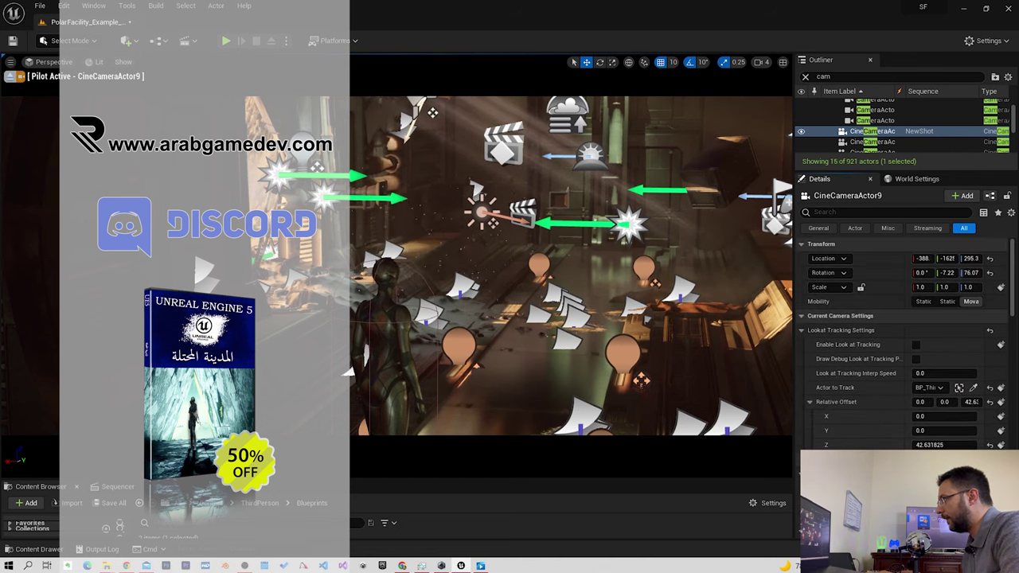